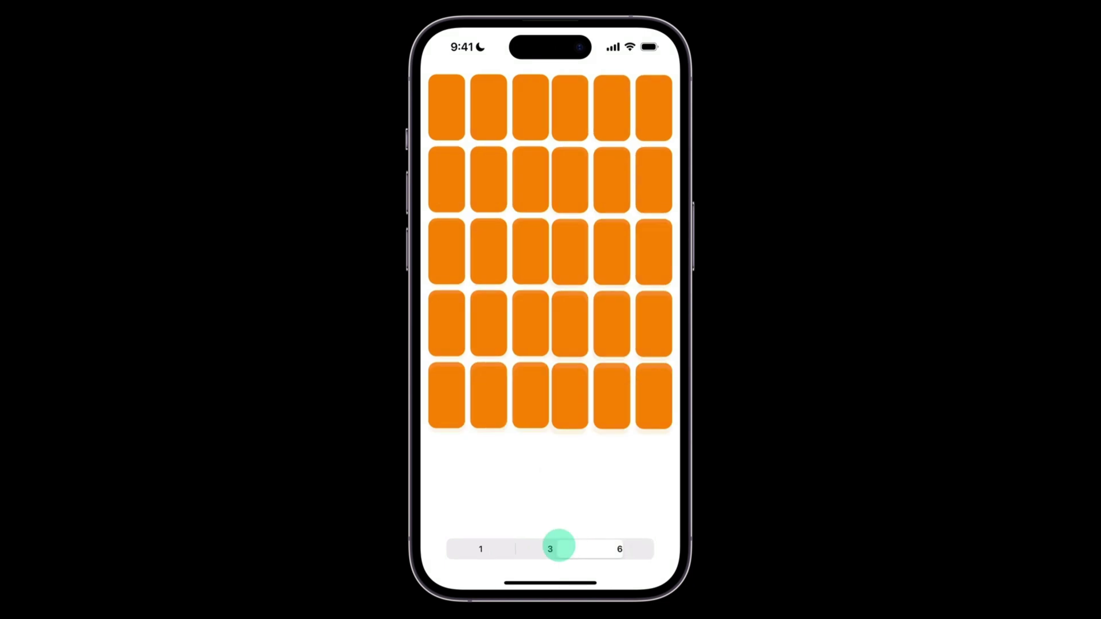
Step: Preview the finished prototype by switching its segmented control to 1 and to 3
left_click(482, 548)
left_click(550, 548)
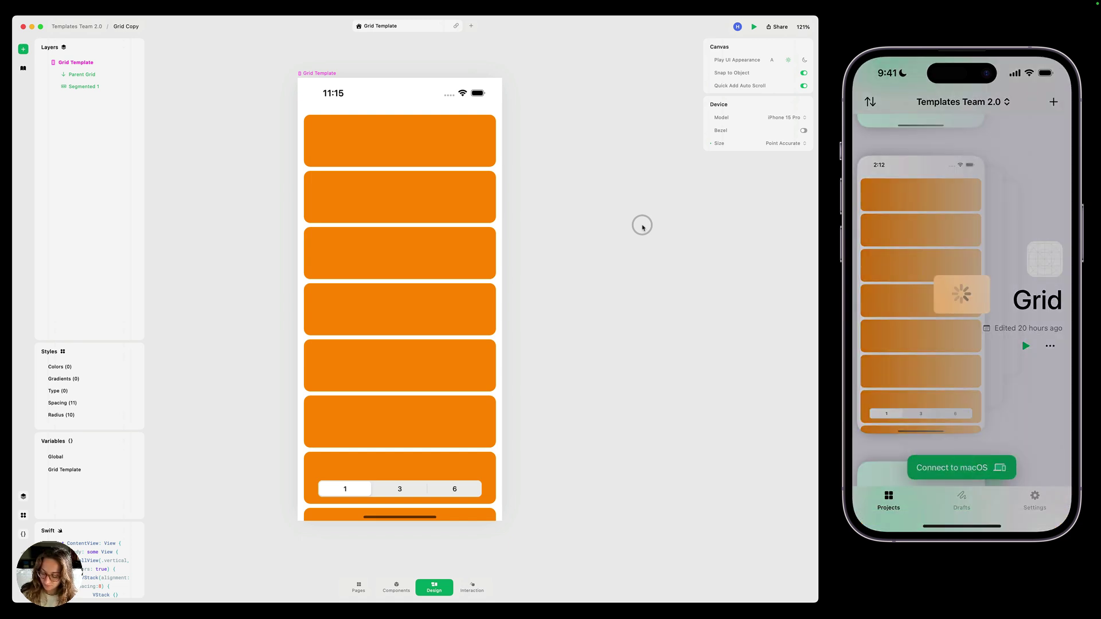
Step: Apply the Grid layout prefab to the Parent Grid stack in Interaction mode and set its columns to 7
left_click(453, 213)
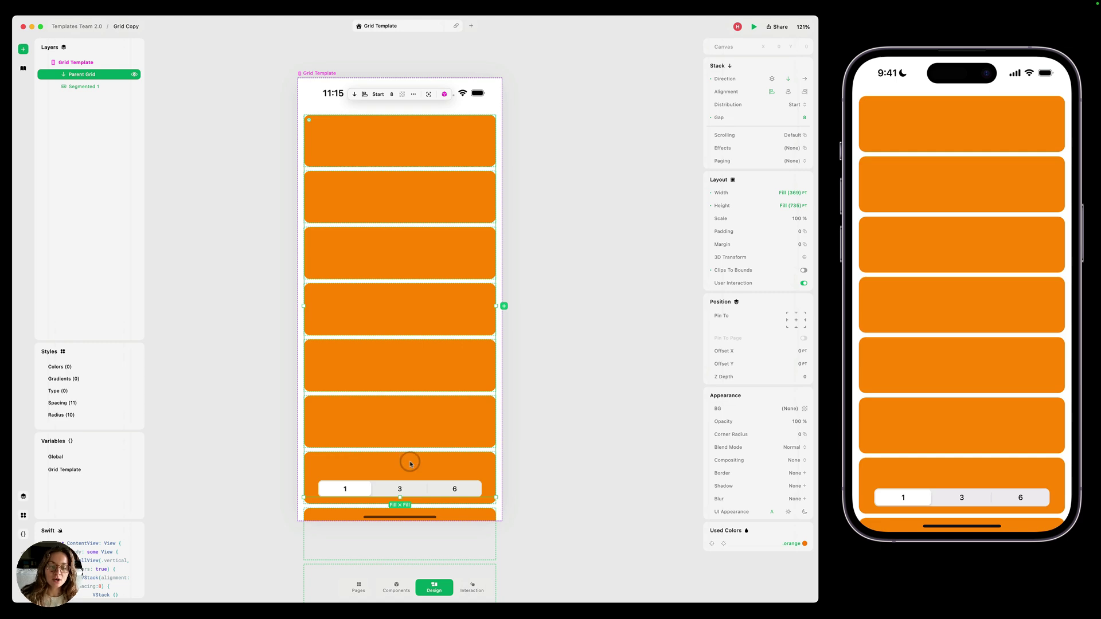
left_click(471, 588)
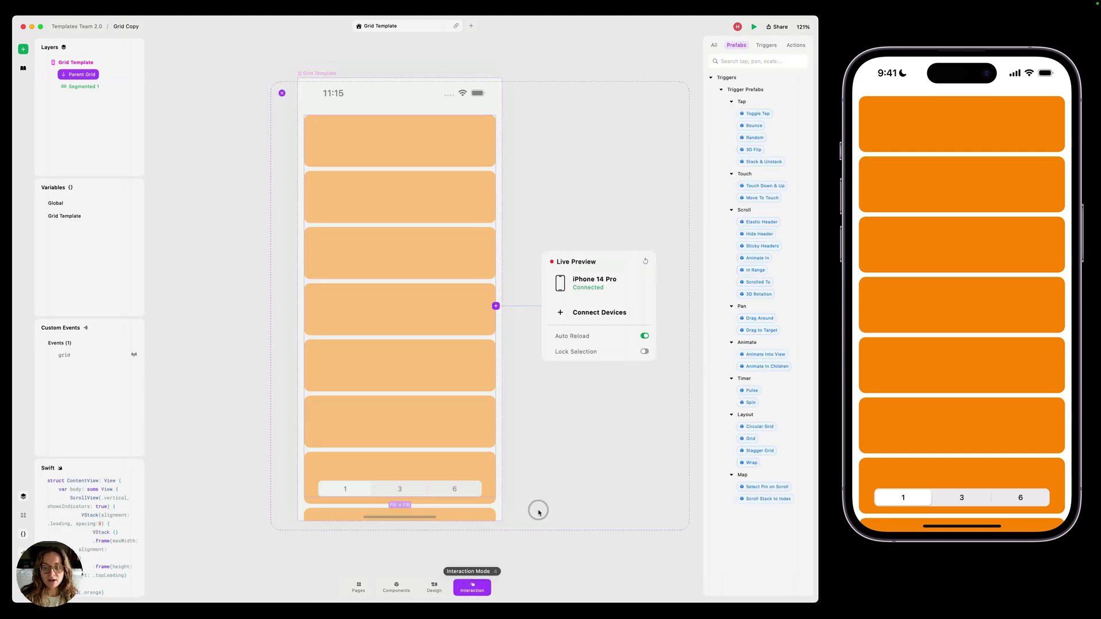
left_click_drag(749, 438, 381, 297)
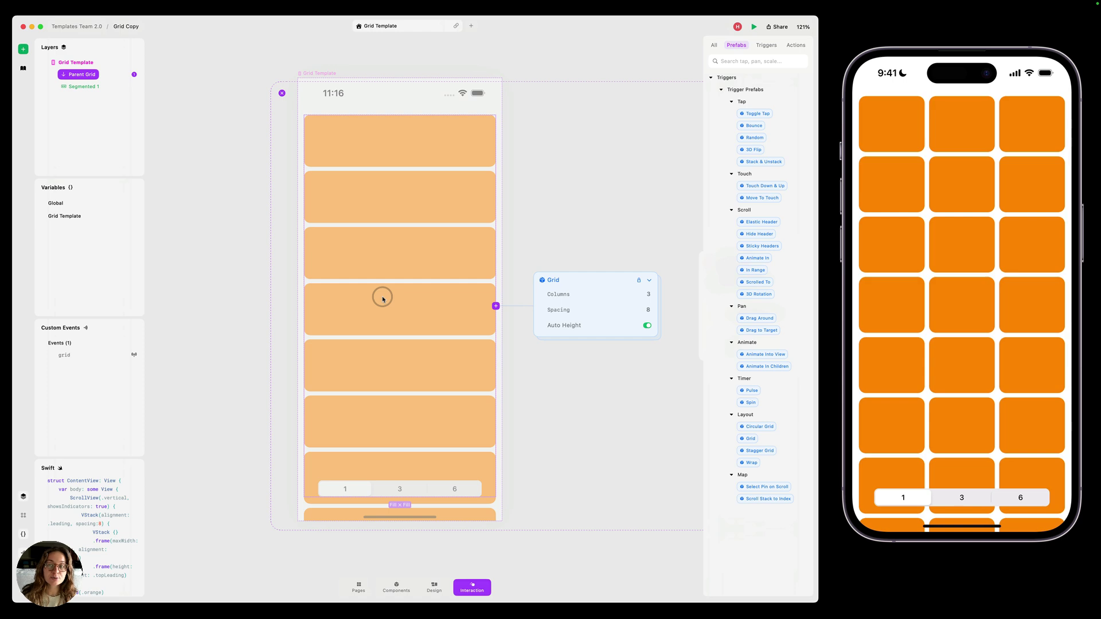
left_click(553, 287)
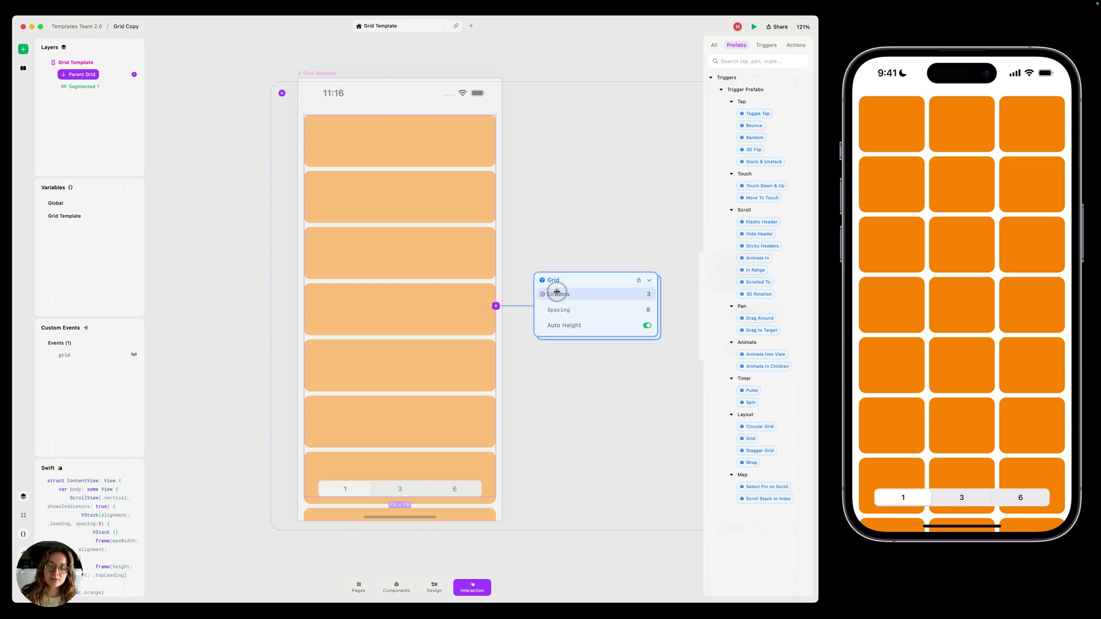
left_click_drag(562, 290, 627, 294)
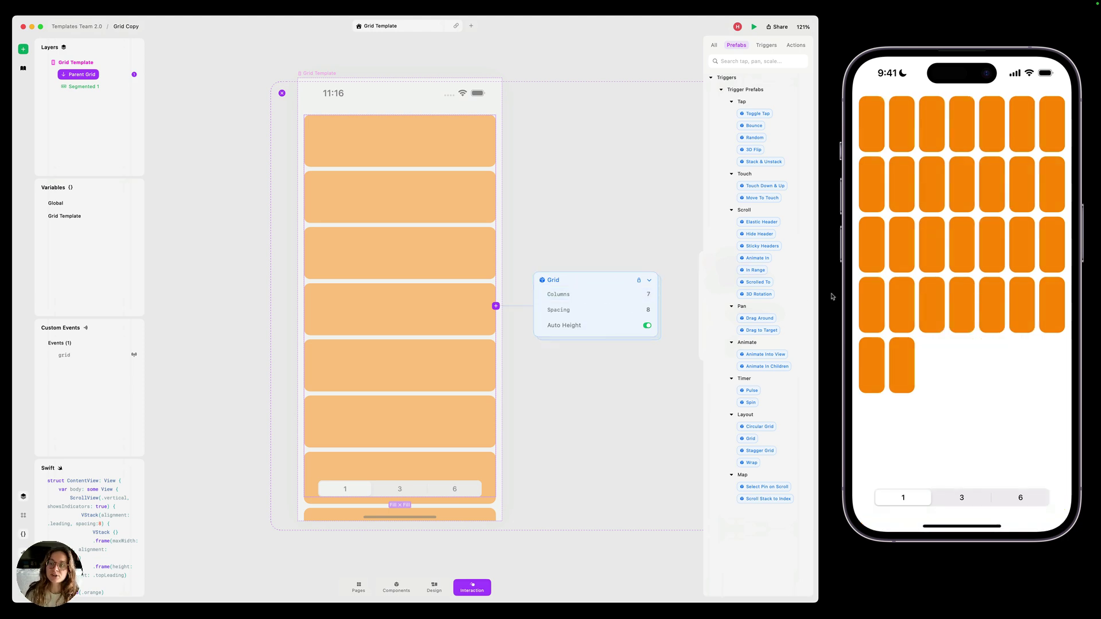
Step: Unlock the Grid prefab and expand the actions attached to its On Load event
scroll(607, 425, "right", 5)
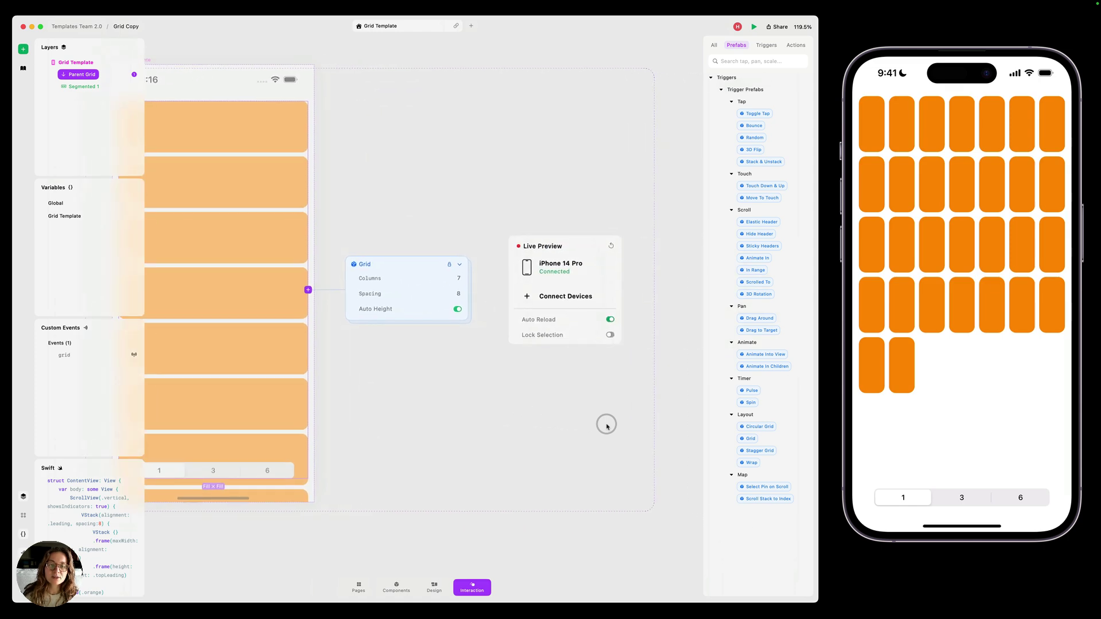
left_click(448, 267)
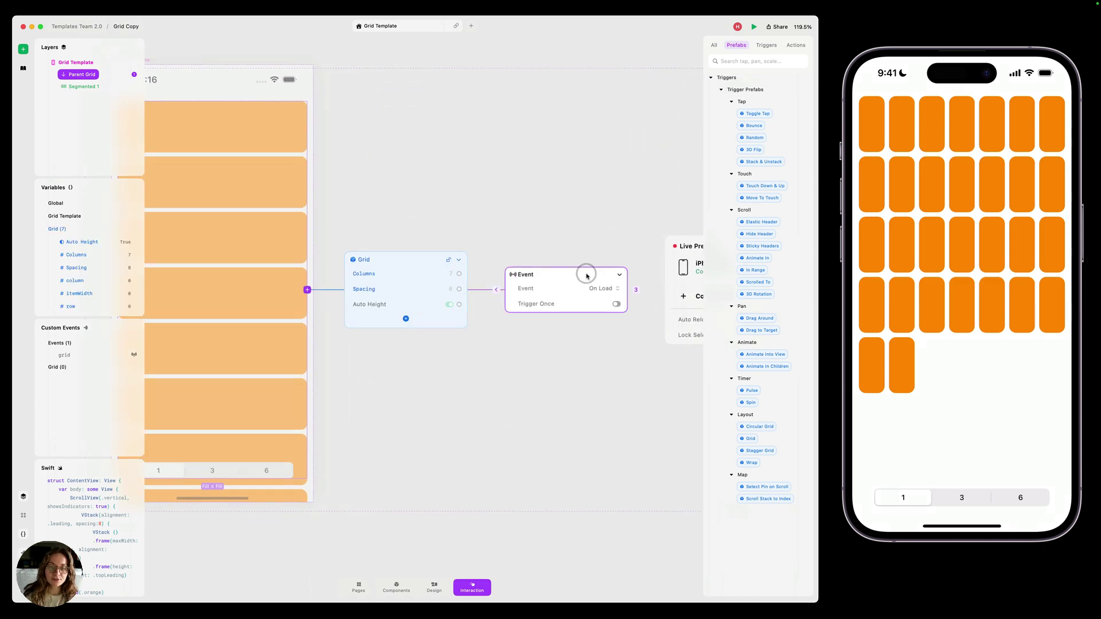
key("Return")
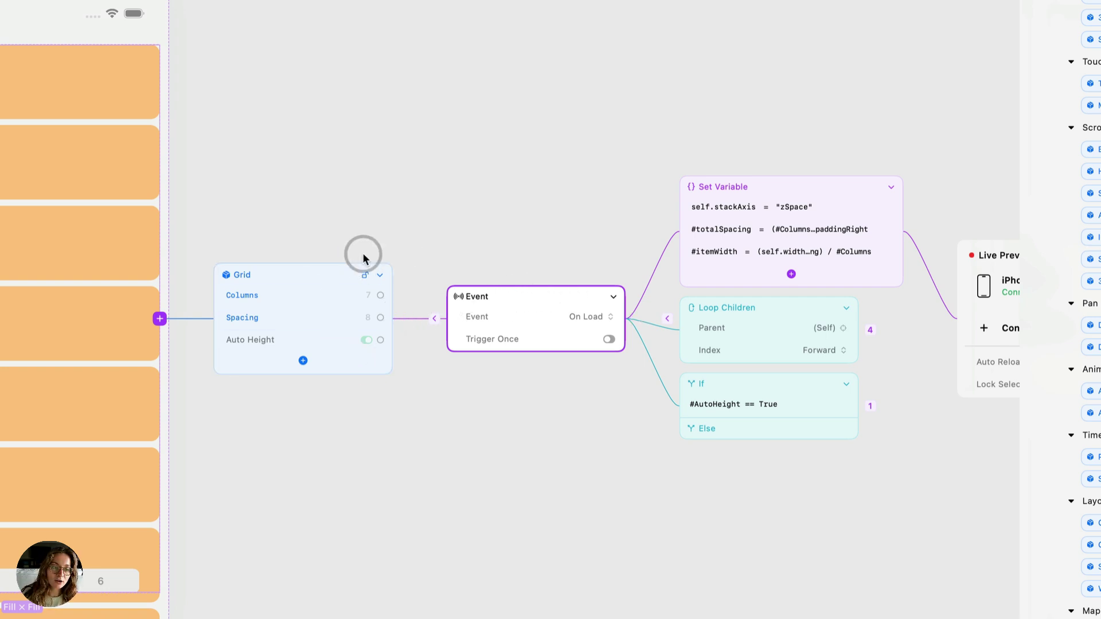
Step: Add a custom Event trigger to the Grid prefab and assign it the grid event
scroll(404, 322, "up", 3)
key("Tab")
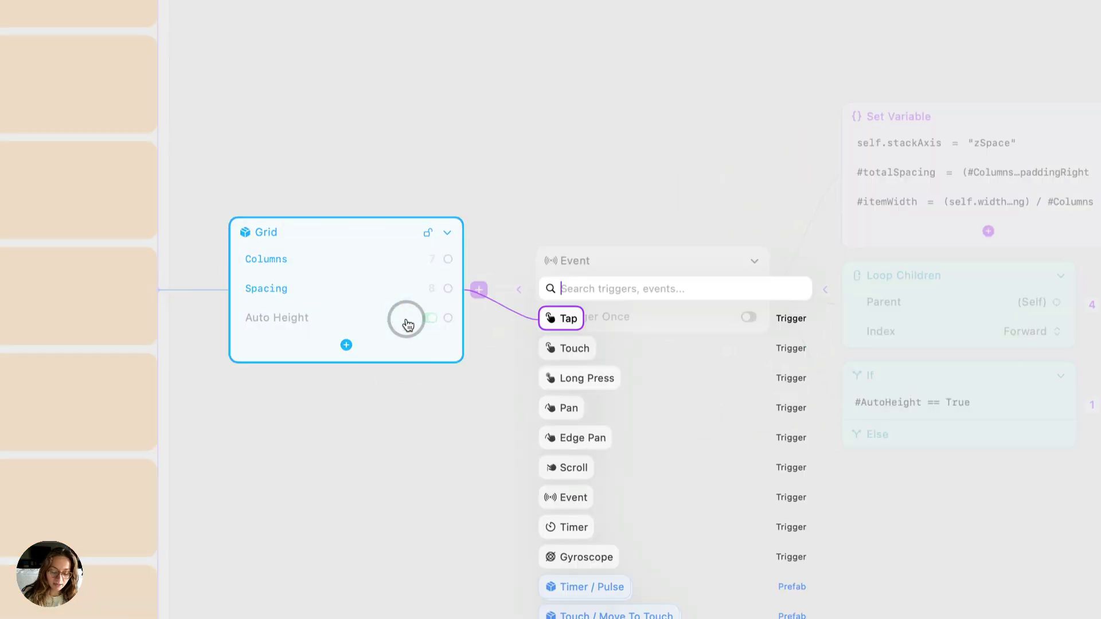
type("event")
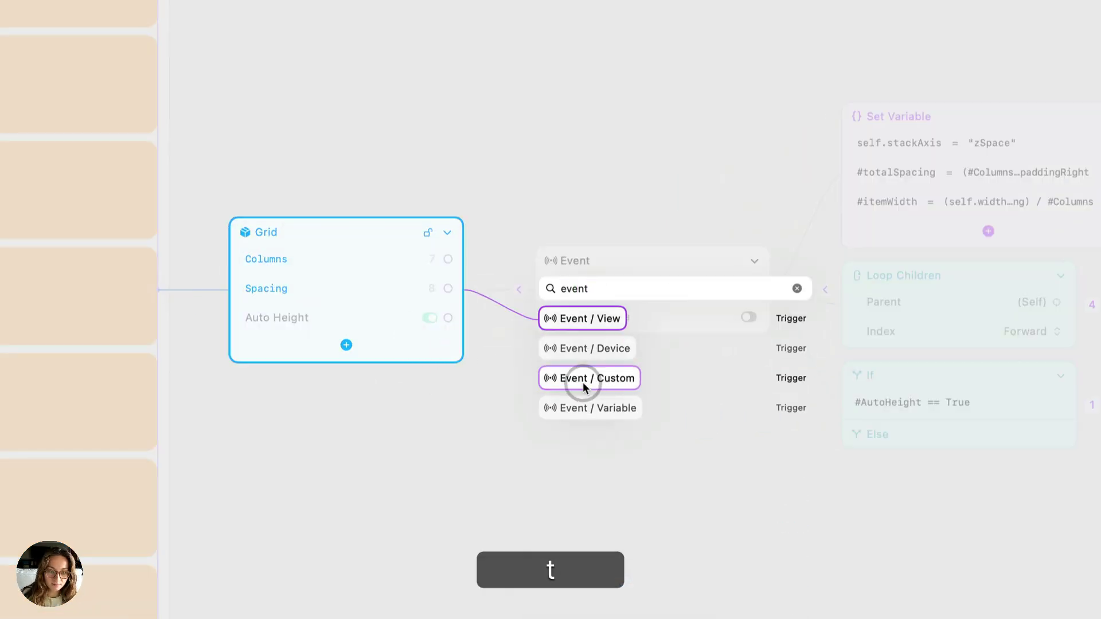
left_click(583, 382)
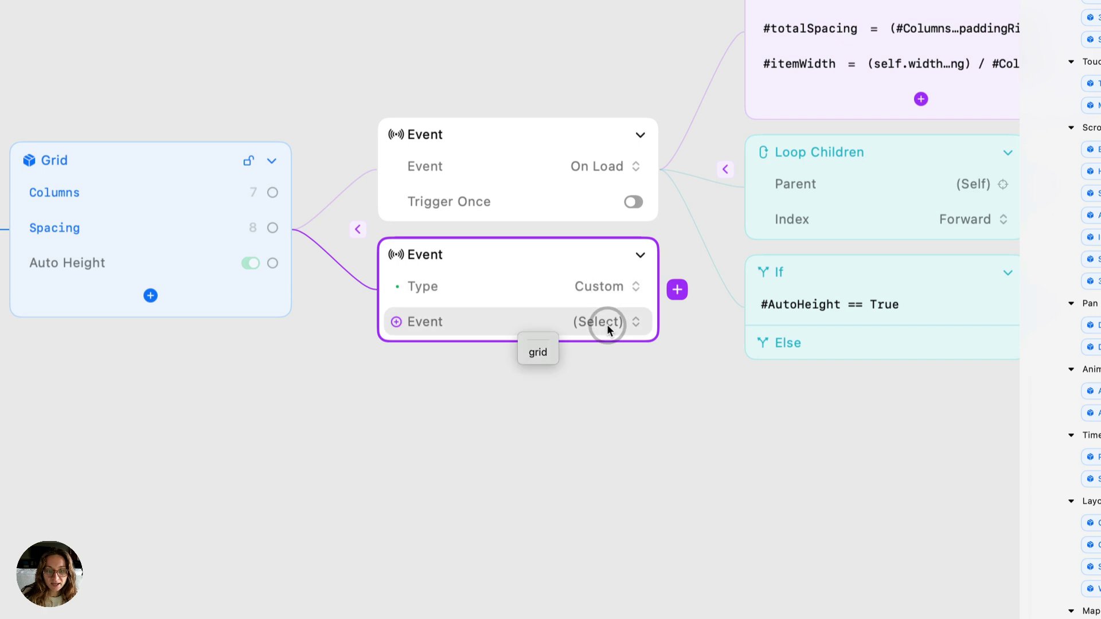
left_click(539, 350)
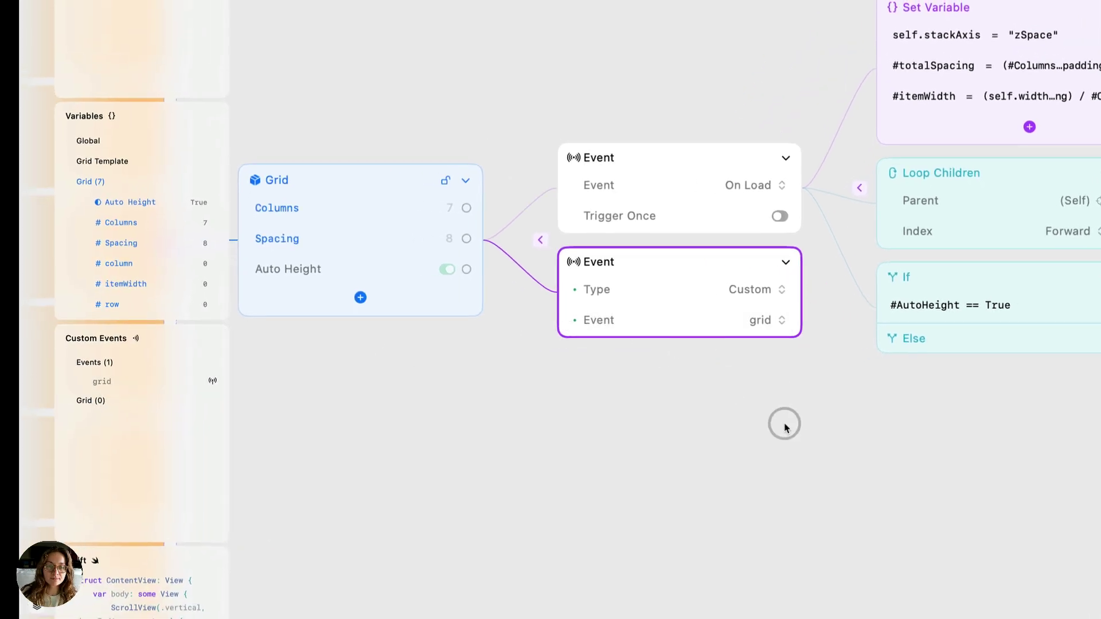
Step: Move the Set Variable, Loop Children and If actions to the custom grid event and delete the On Load event
scroll(784, 426, "down", 2)
left_click_drag(1068, 467, 847, 3)
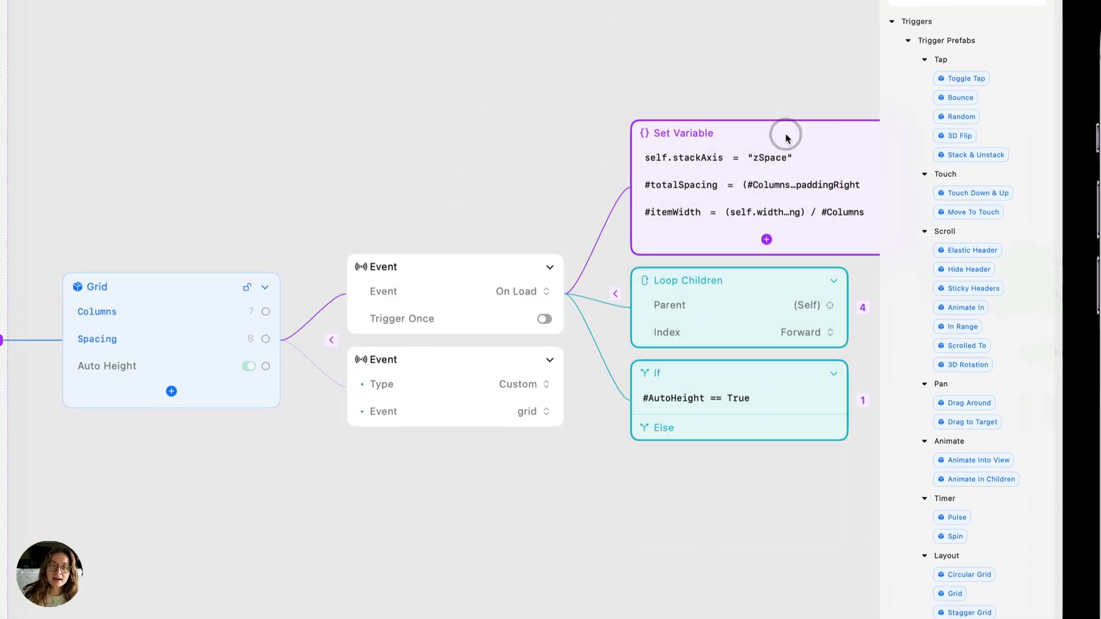
left_click_drag(784, 132, 501, 394)
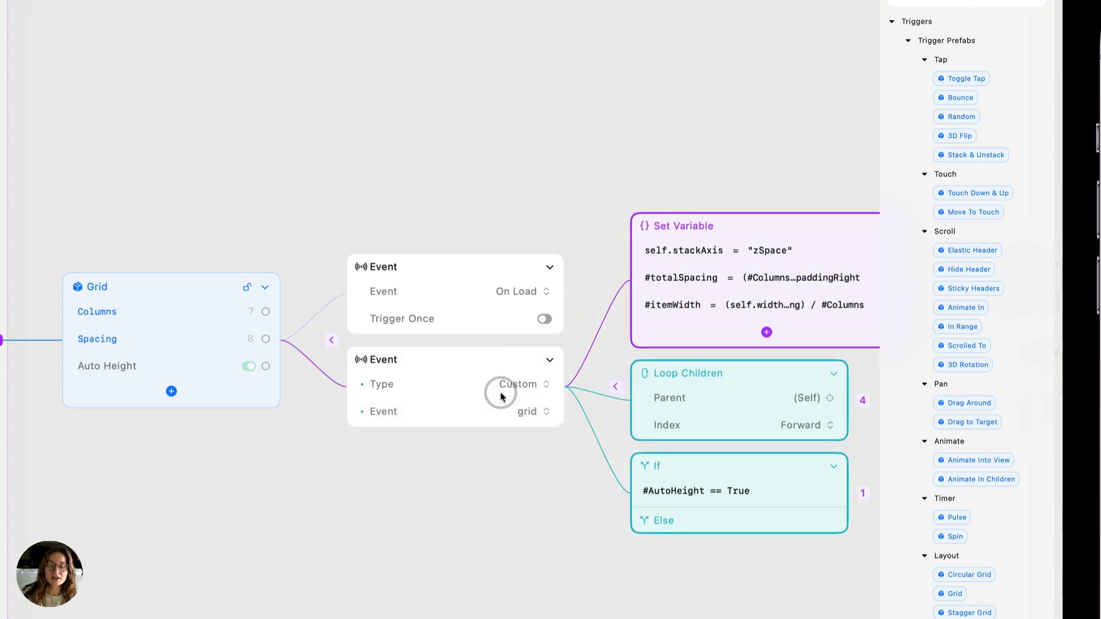
left_click(483, 259)
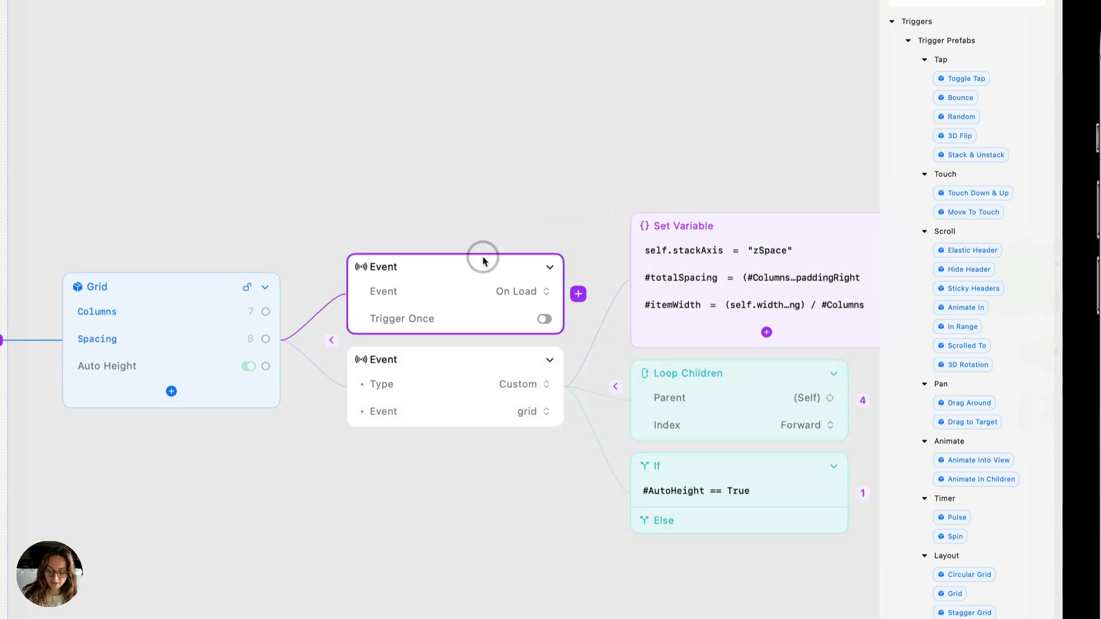
key("BackSpace")
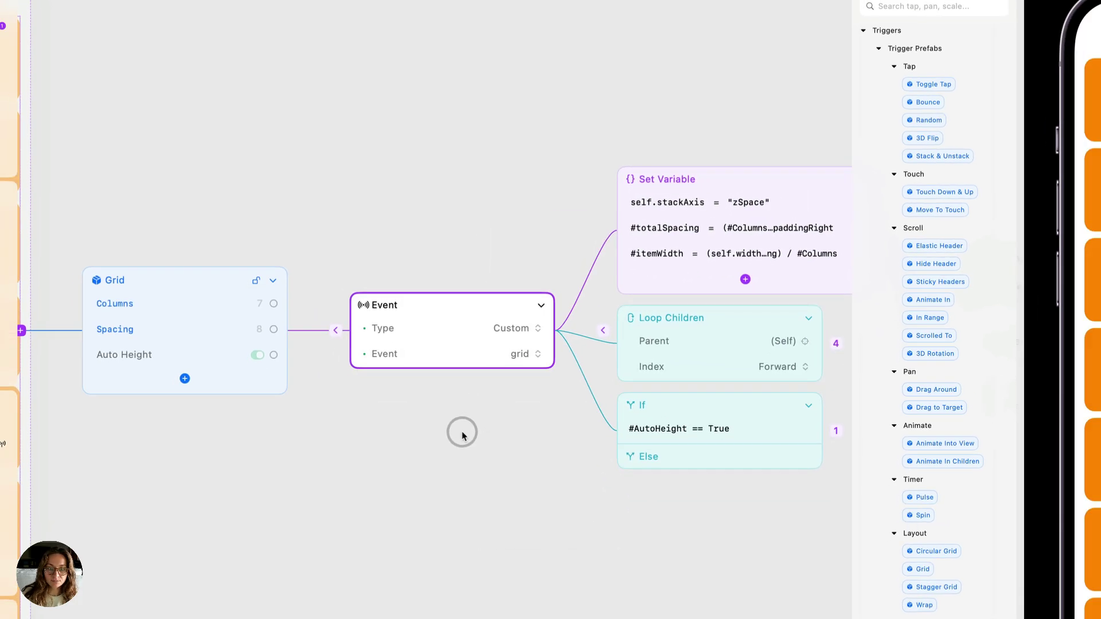
scroll(442, 347, "down", 5)
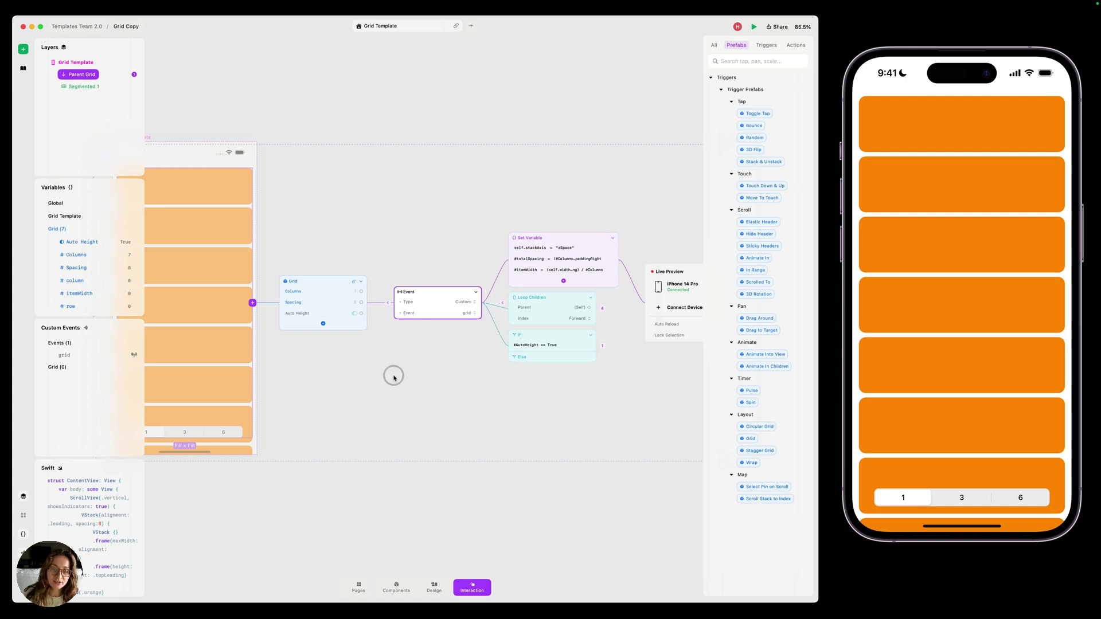
Step: Add a Segmented Controller Event trigger to the segmented control and set its event to Index 2
scroll(394, 378, "left", 5)
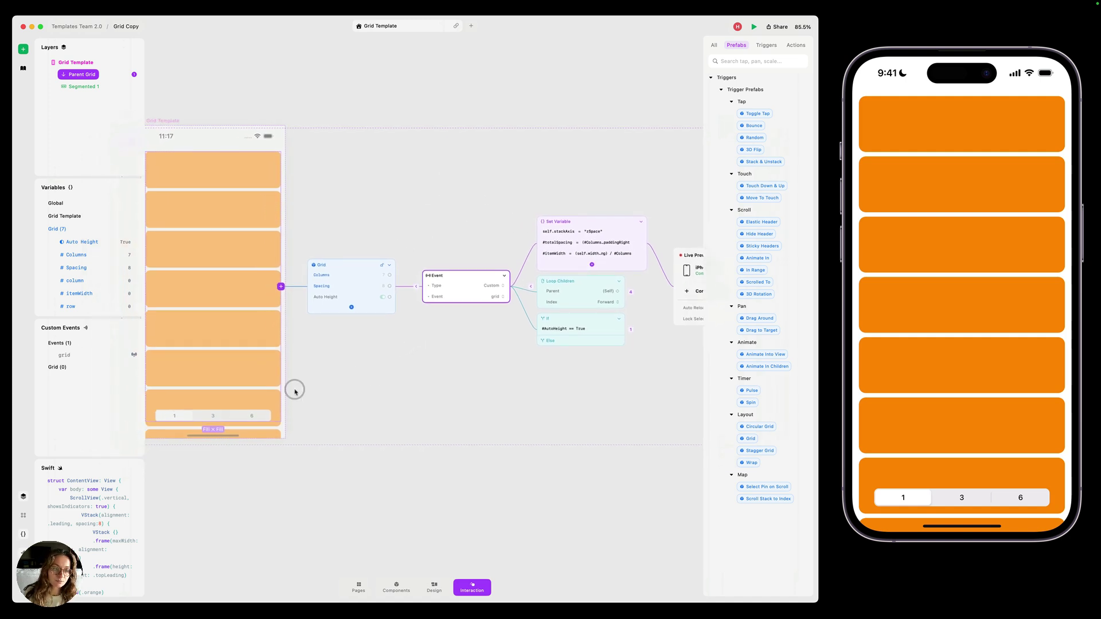
left_click(253, 417)
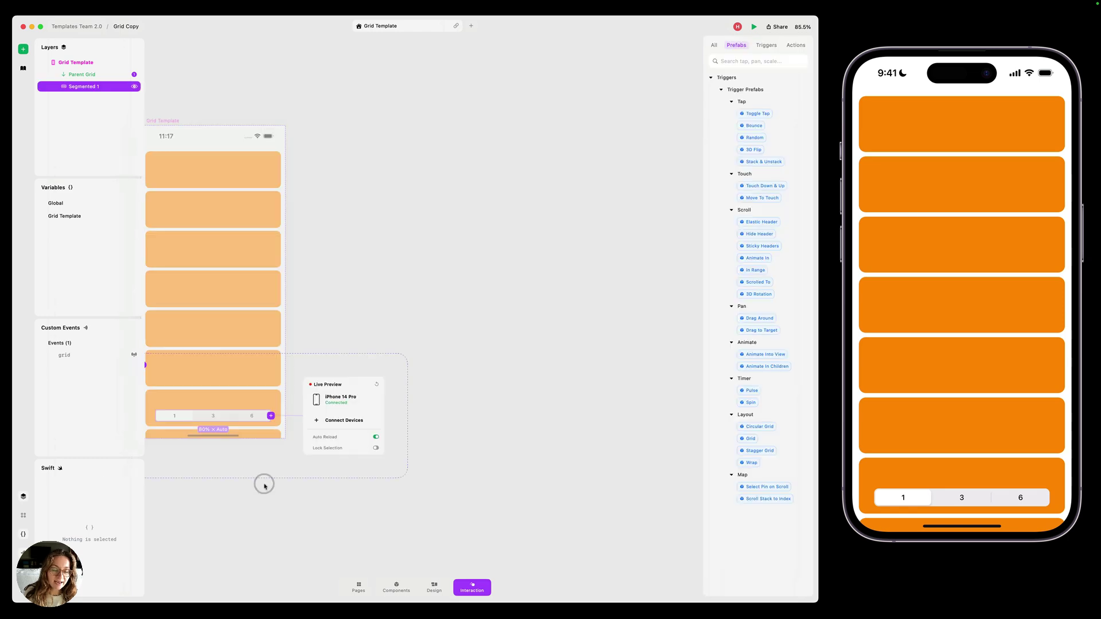
scroll(263, 484, "down", 5)
scroll(263, 485, "left", 5)
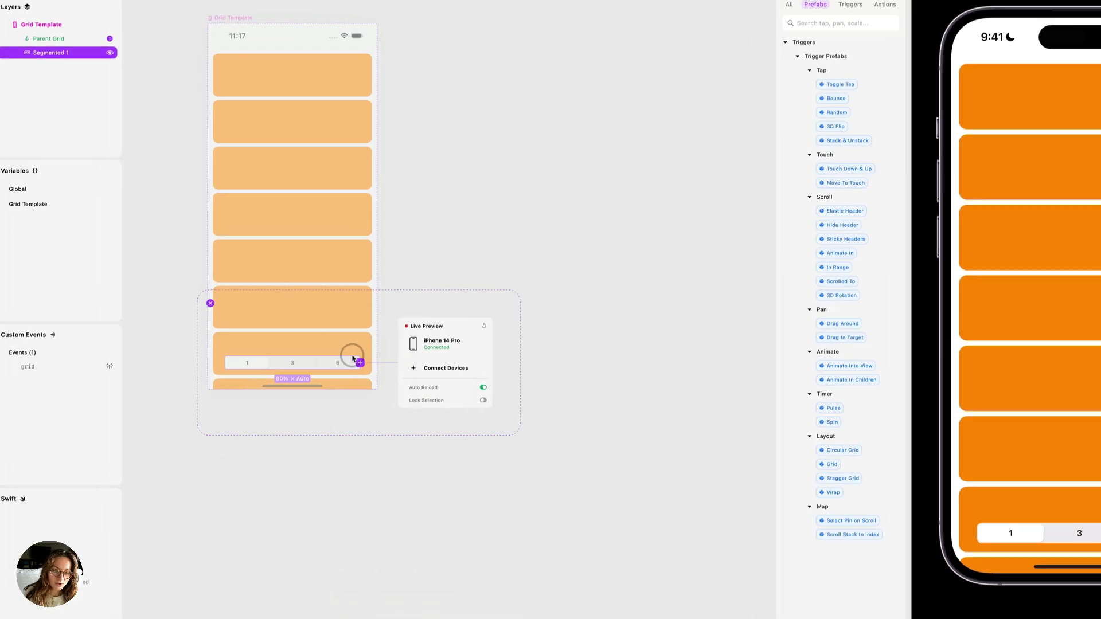
left_click(347, 351)
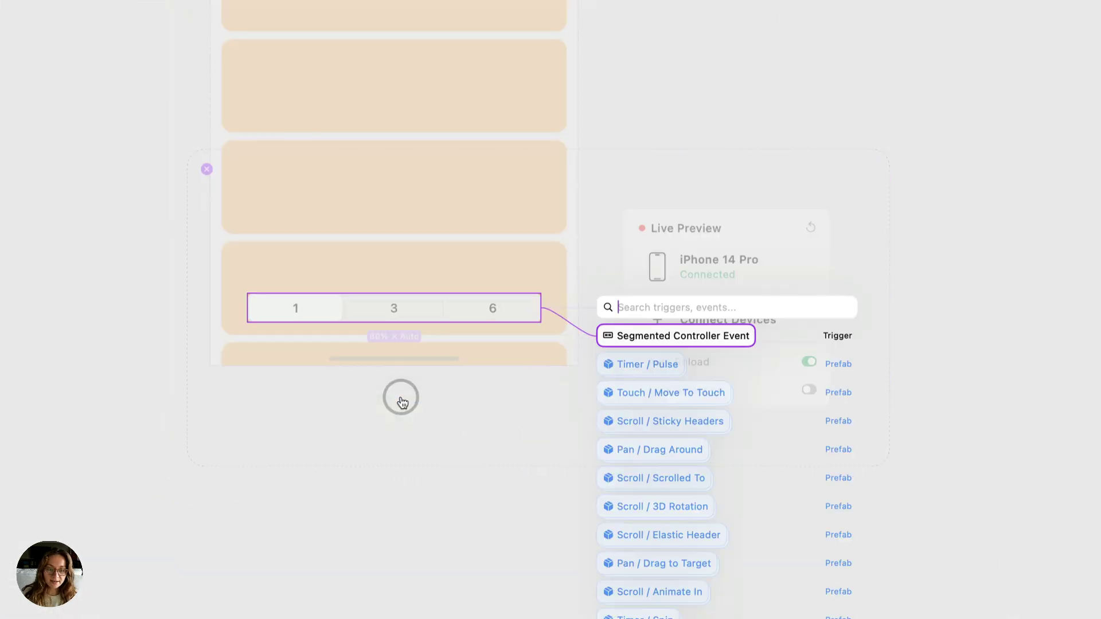
key("Return")
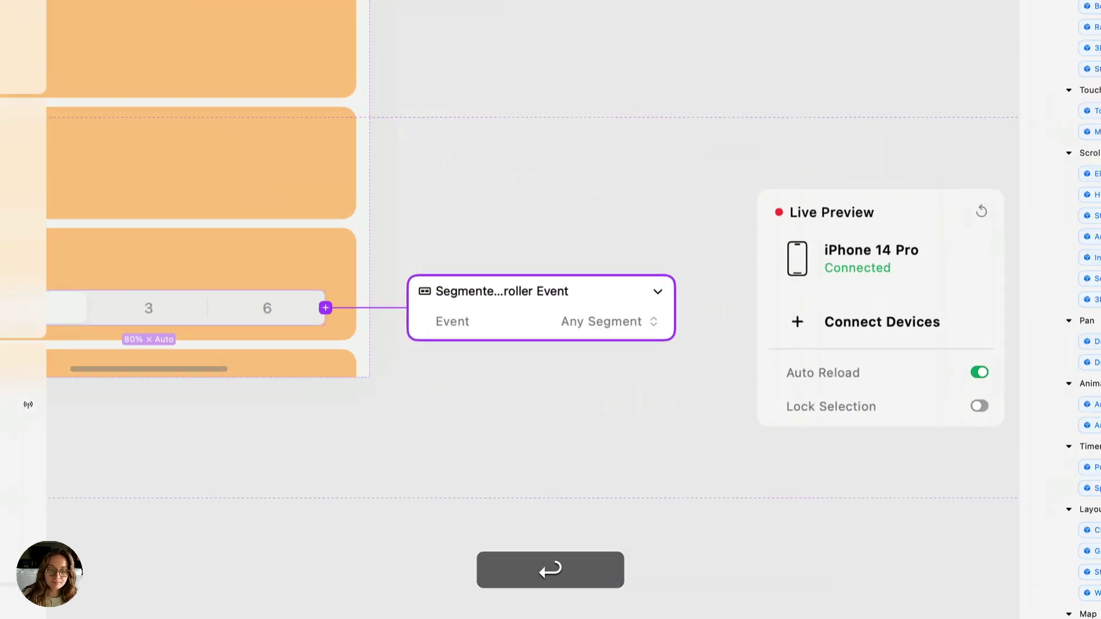
left_click(608, 320)
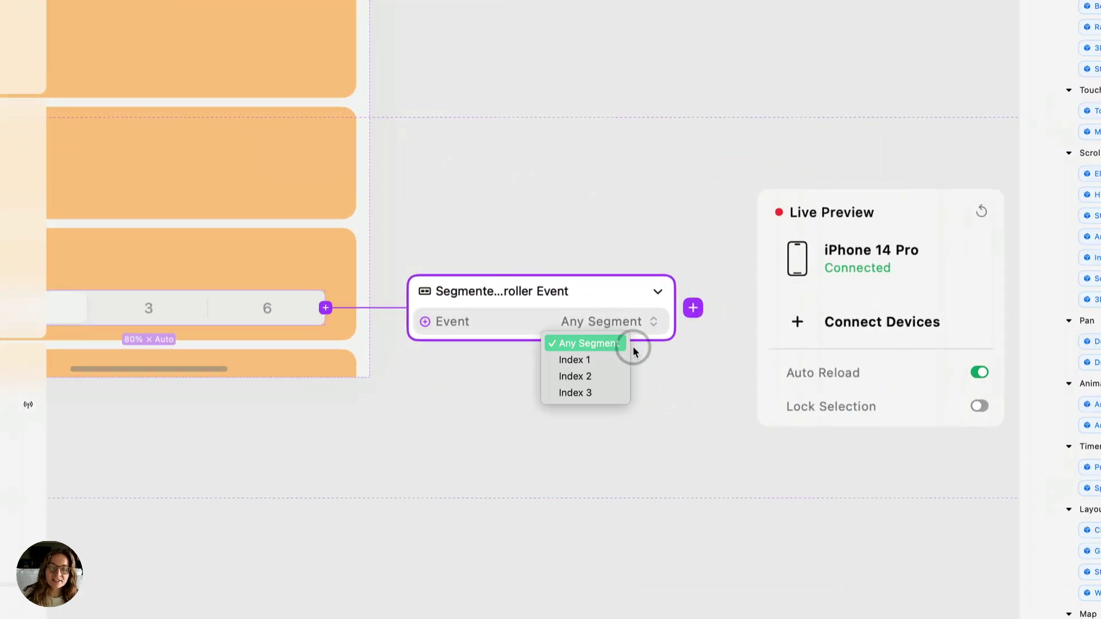
left_click(588, 376)
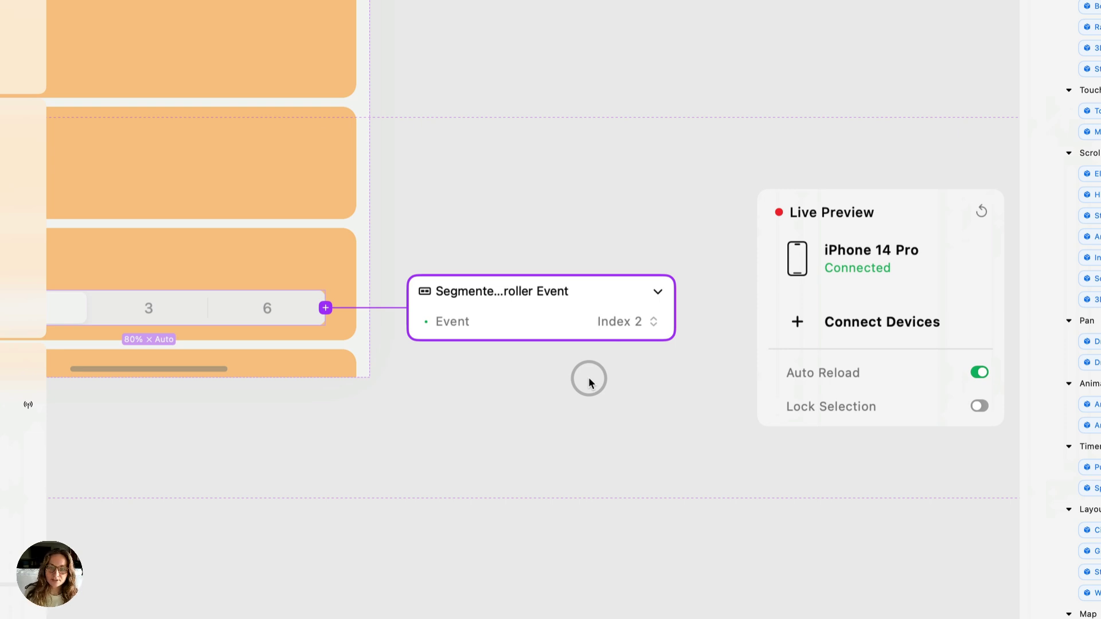
Step: Add a Set Event action to the Index 2 trigger and have it call the grid event
left_click(695, 310)
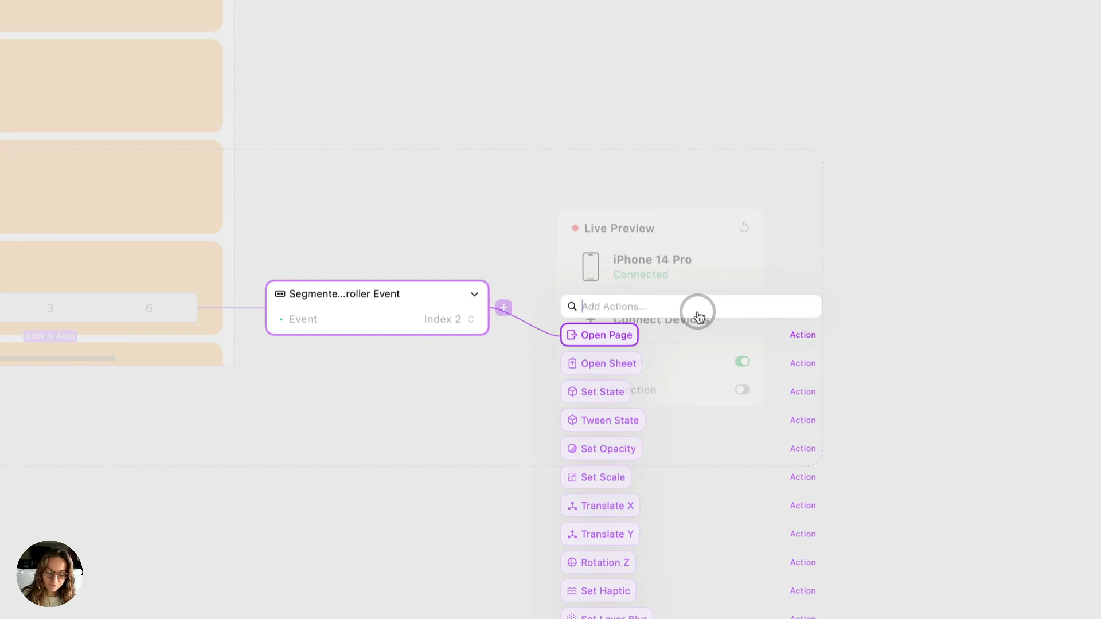
type("eve")
key("Return")
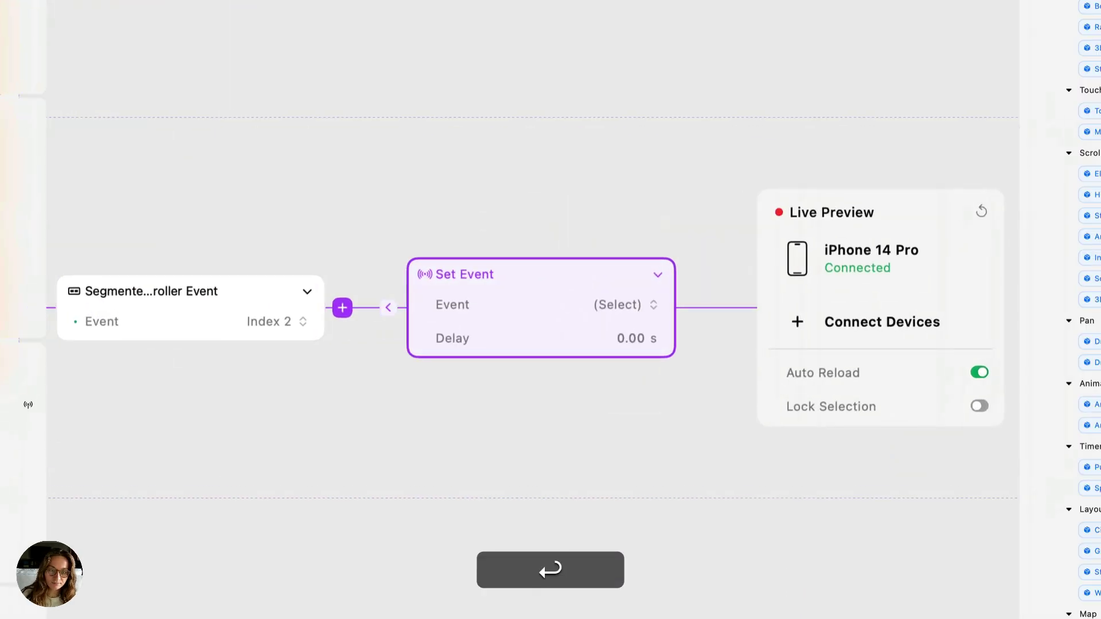
left_click(561, 332)
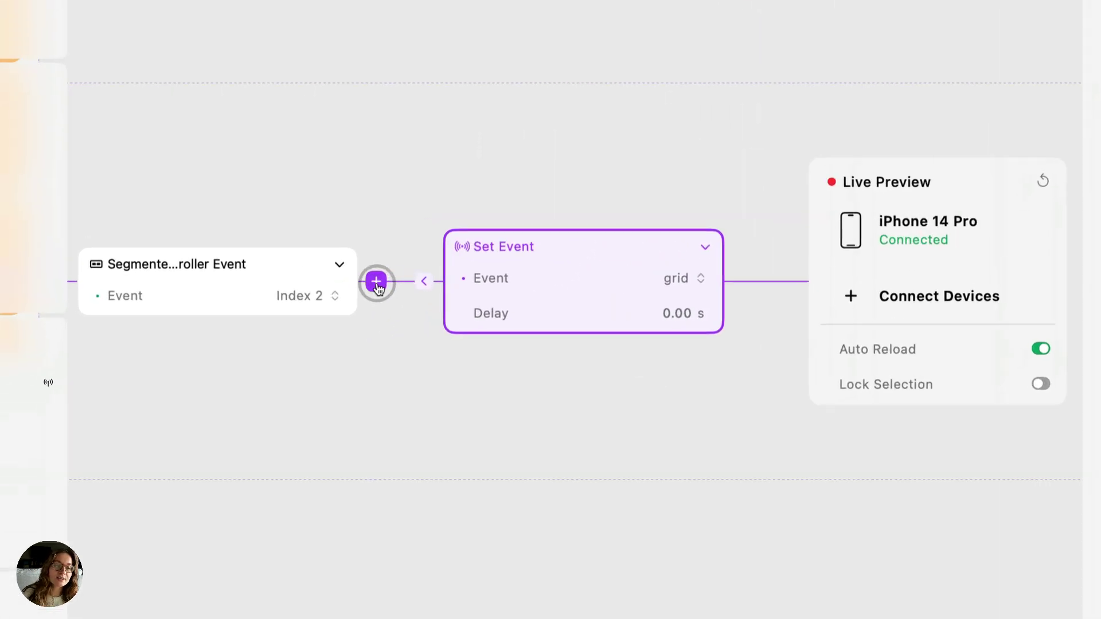
Step: Add a Set Variable action alongside the Set Event action on the Index 2 trigger
left_click(315, 299)
type("set va")
key("Return")
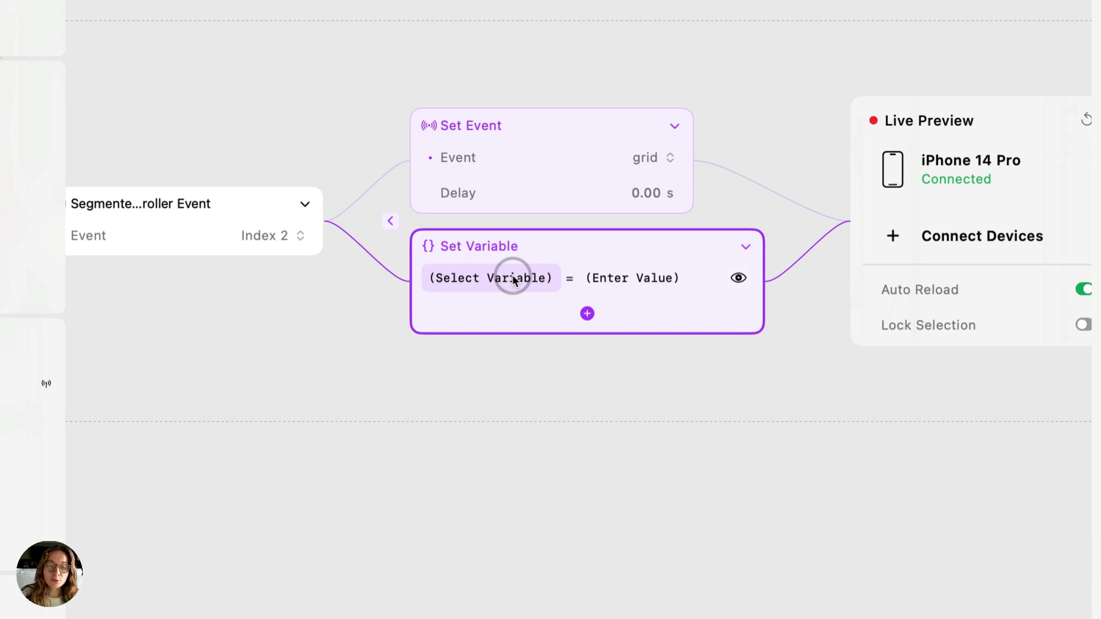
Step: Use an expression to make the Set Variable action target the Parent Grid's Columns variable, ParentGrid.Grid.#Columns
mouse_move(513, 280)
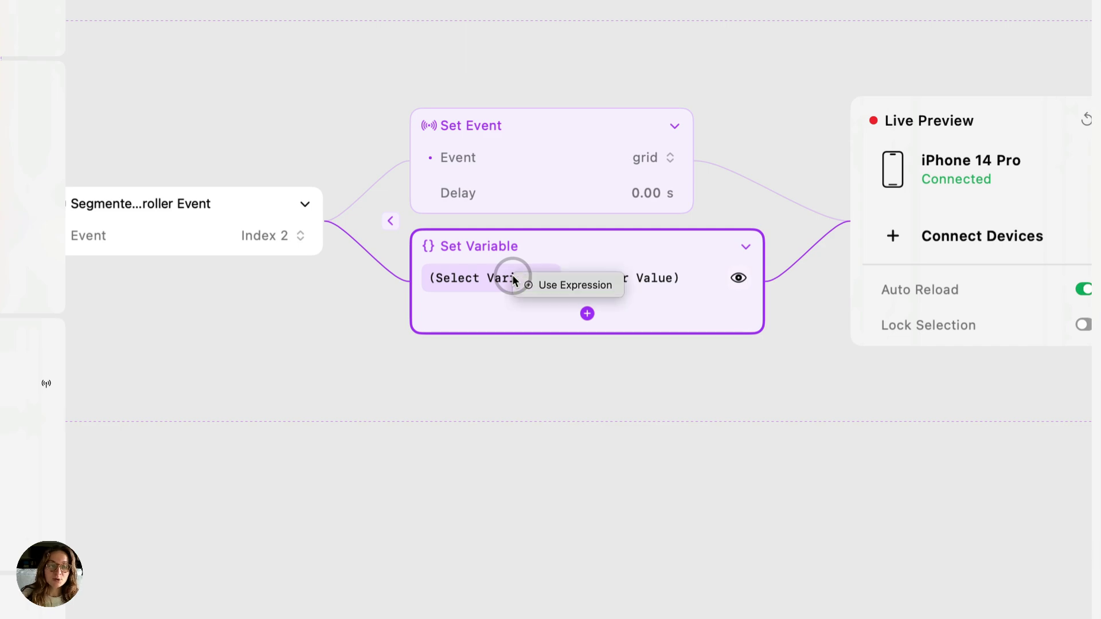
left_click(572, 291)
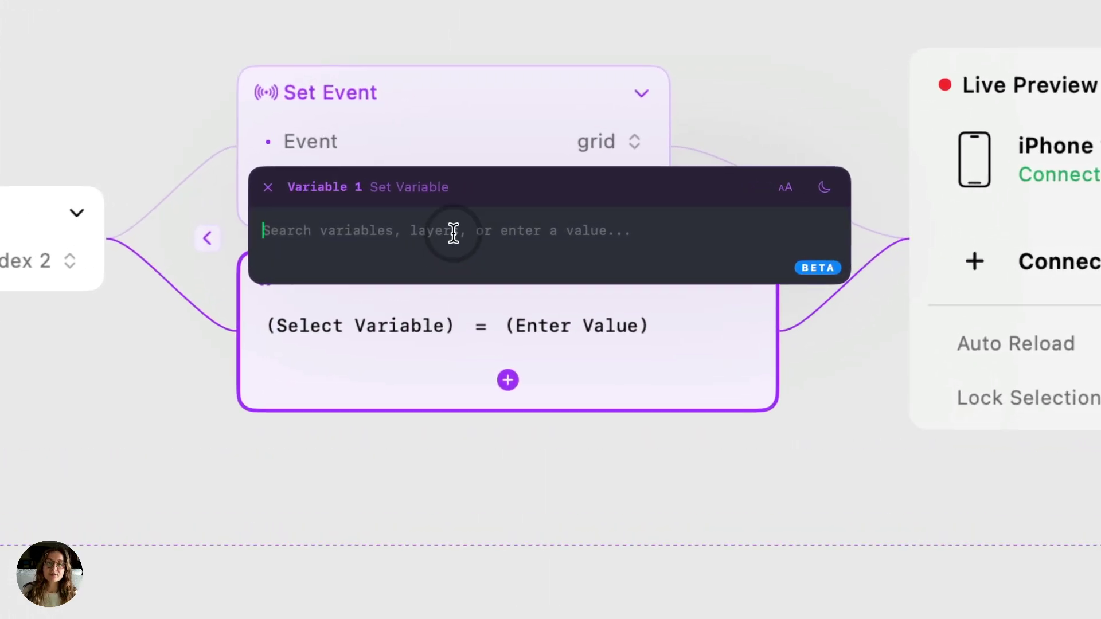
left_click(453, 233)
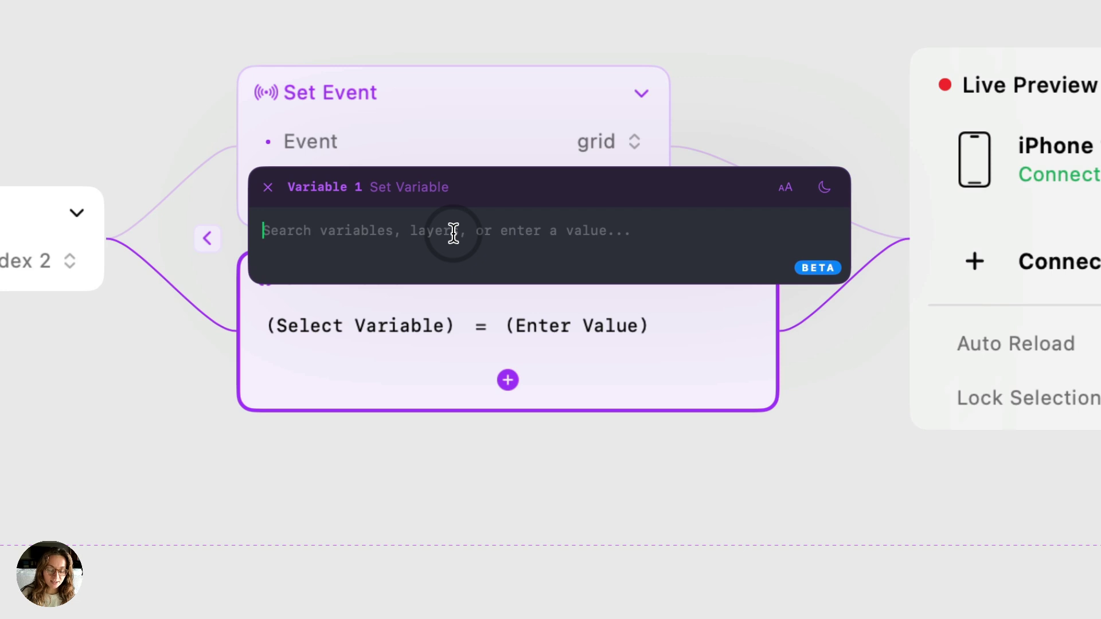
type("par")
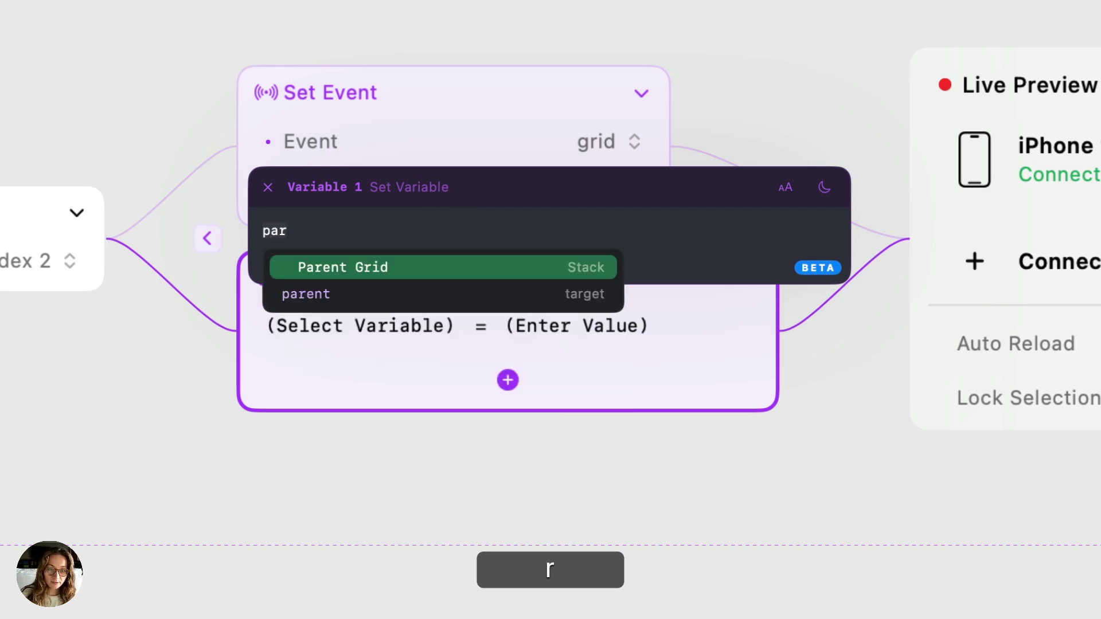
key("Return")
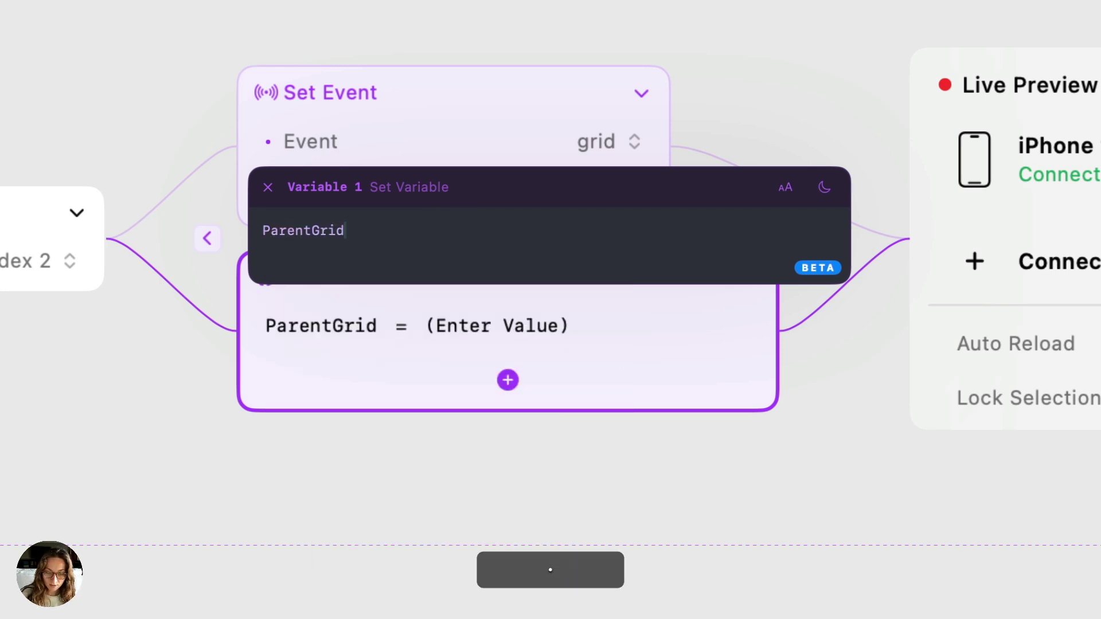
type(".")
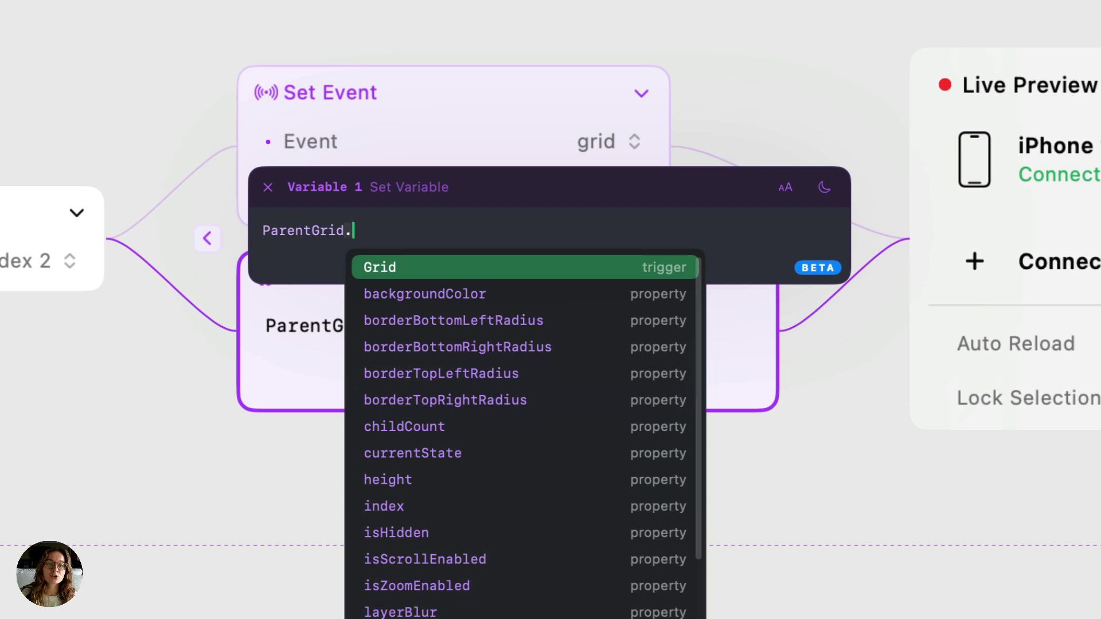
key("Return")
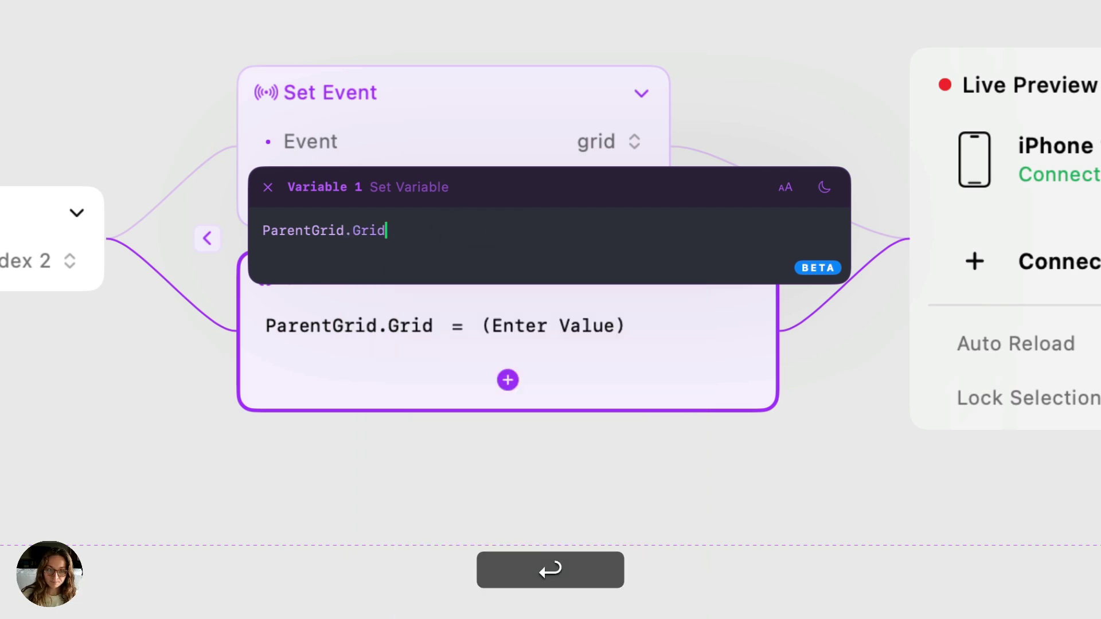
type(".")
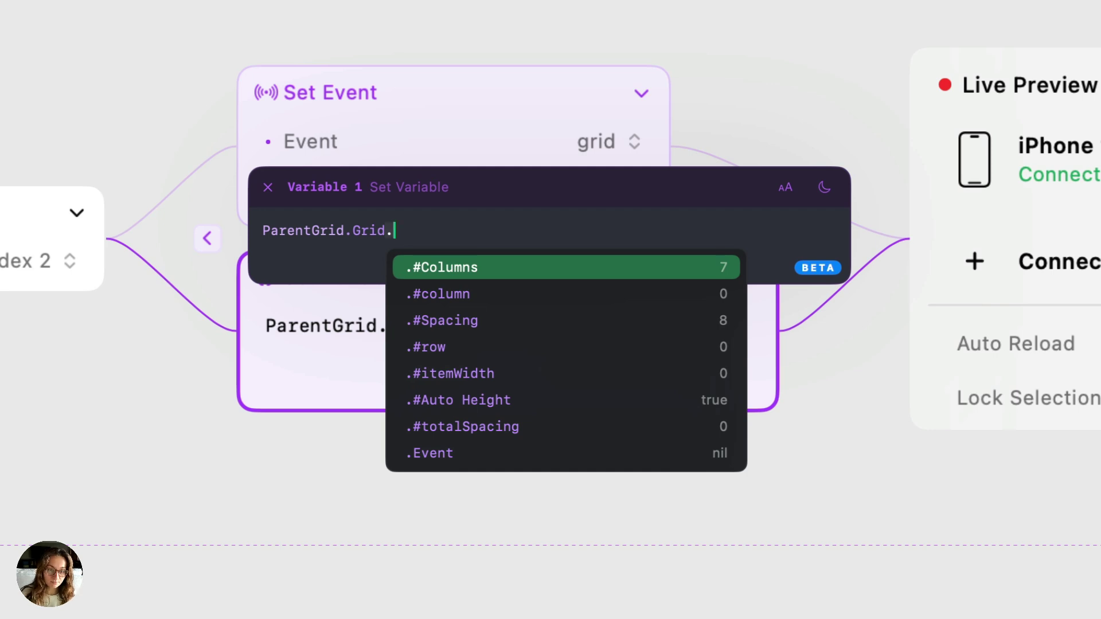
key("Return")
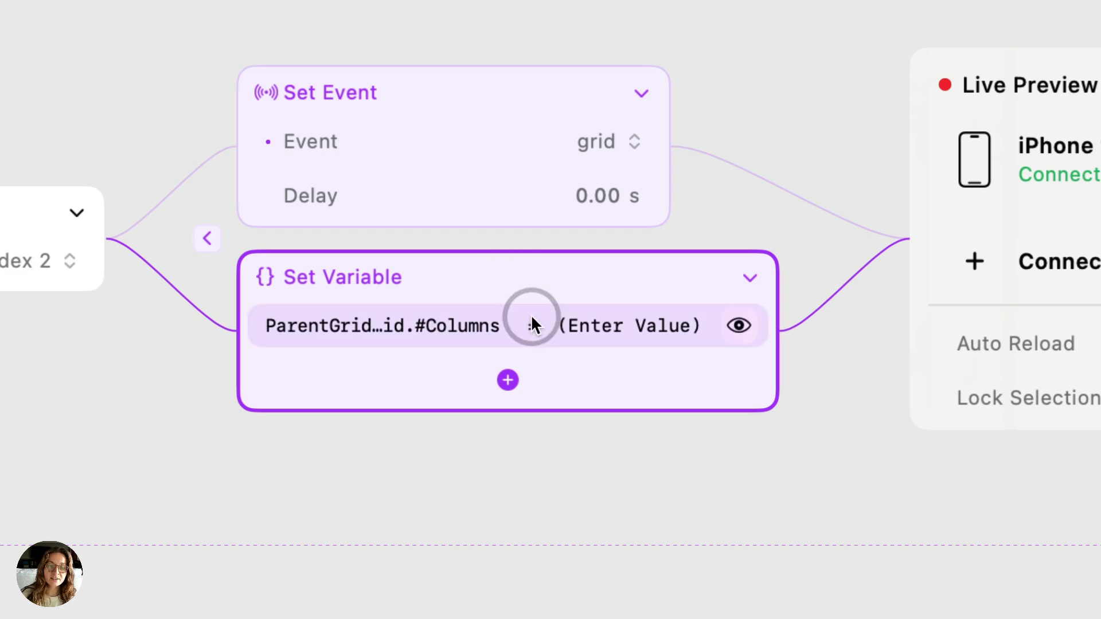
Step: Set the Columns value to 3 and place the Set Variable action before the Set Event action
left_click(649, 312)
type("3")
key("Return")
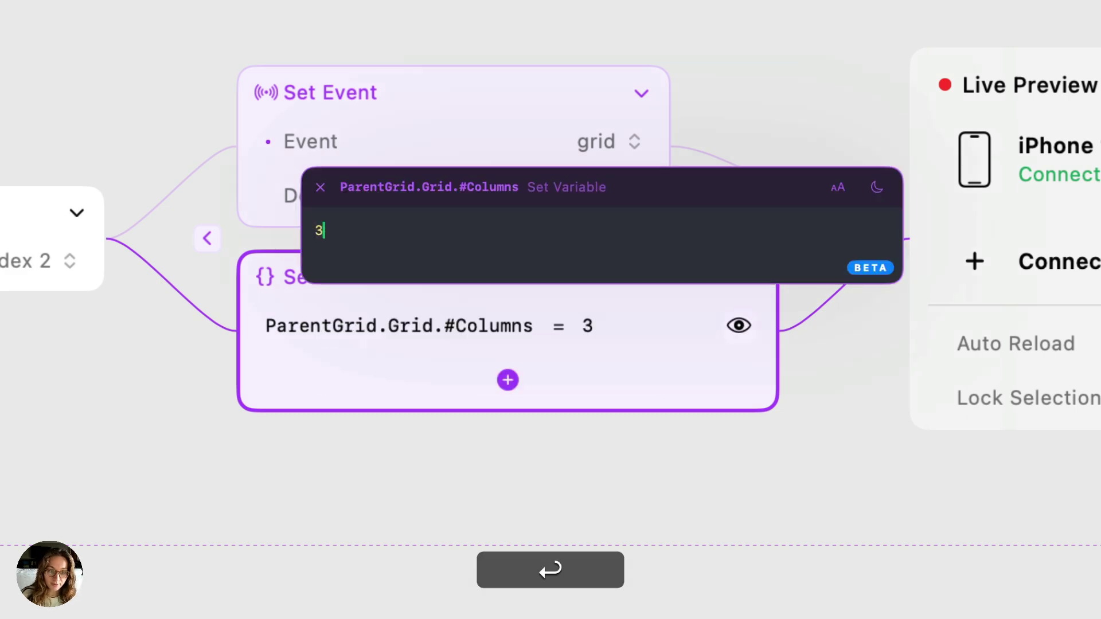
key("Return")
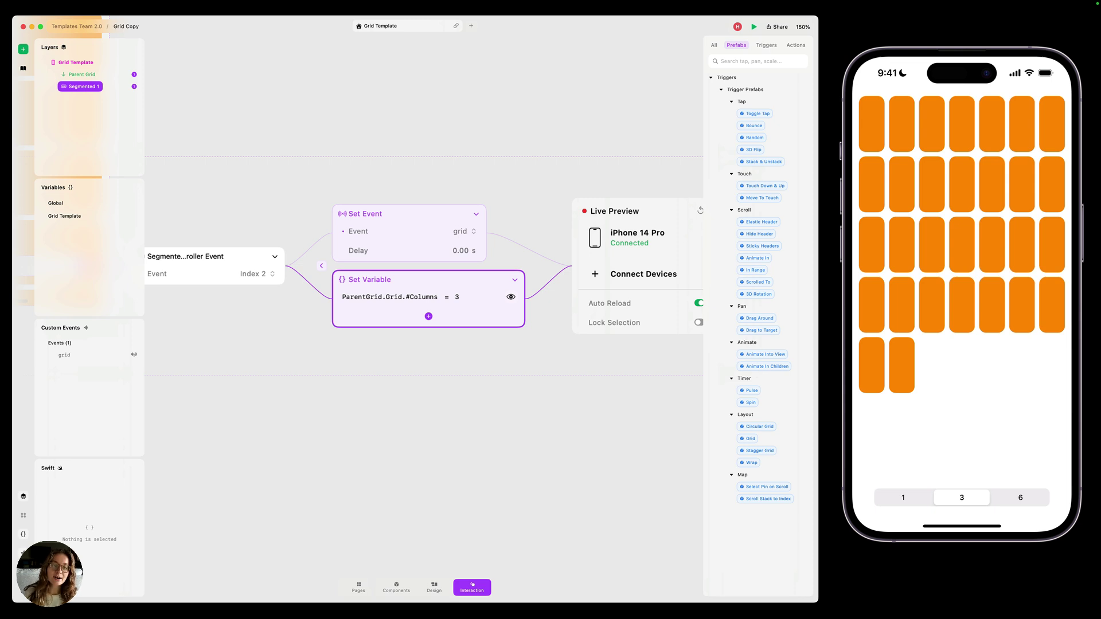
left_click(438, 207)
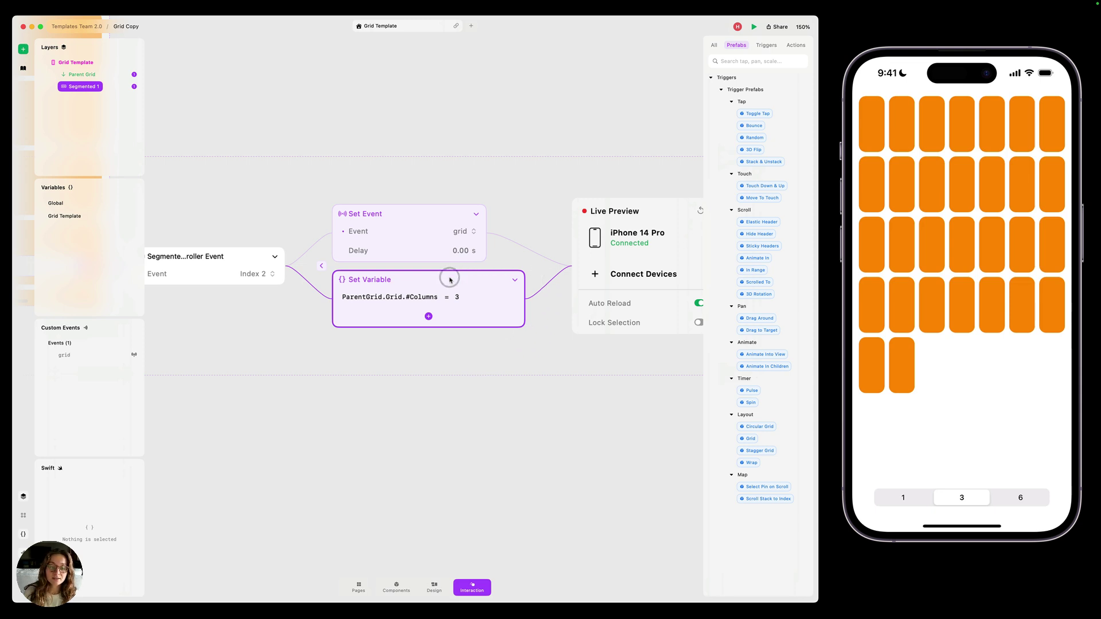
left_click_drag(450, 279, 382, 200)
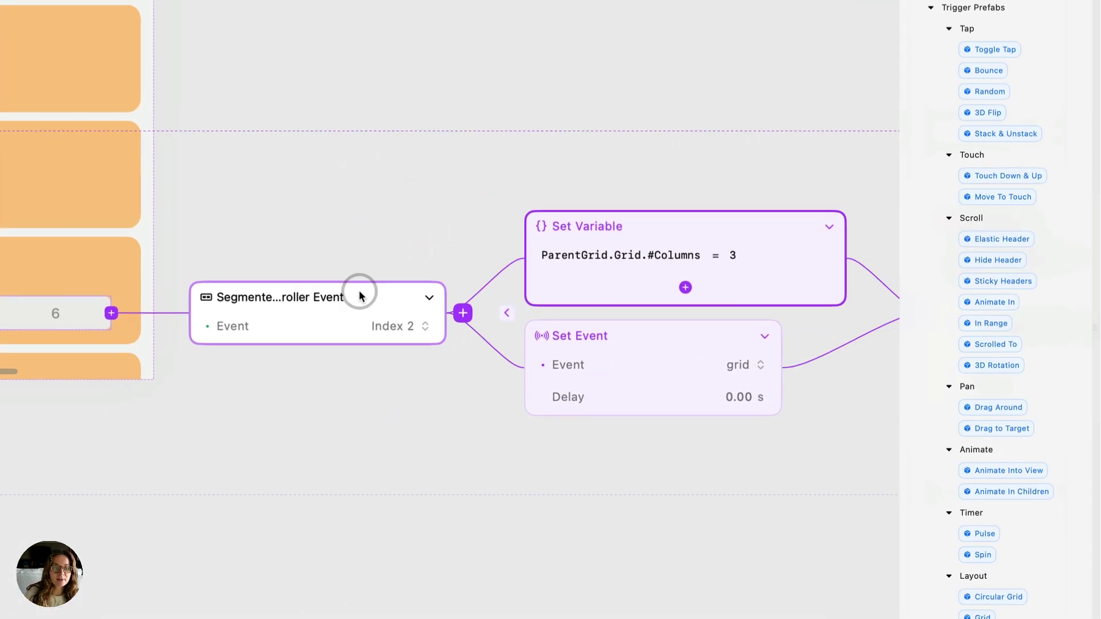
Step: Duplicate the Index 2 segmented controller trigger with its actions and set the upper trigger's event to Index 1
left_click(233, 256)
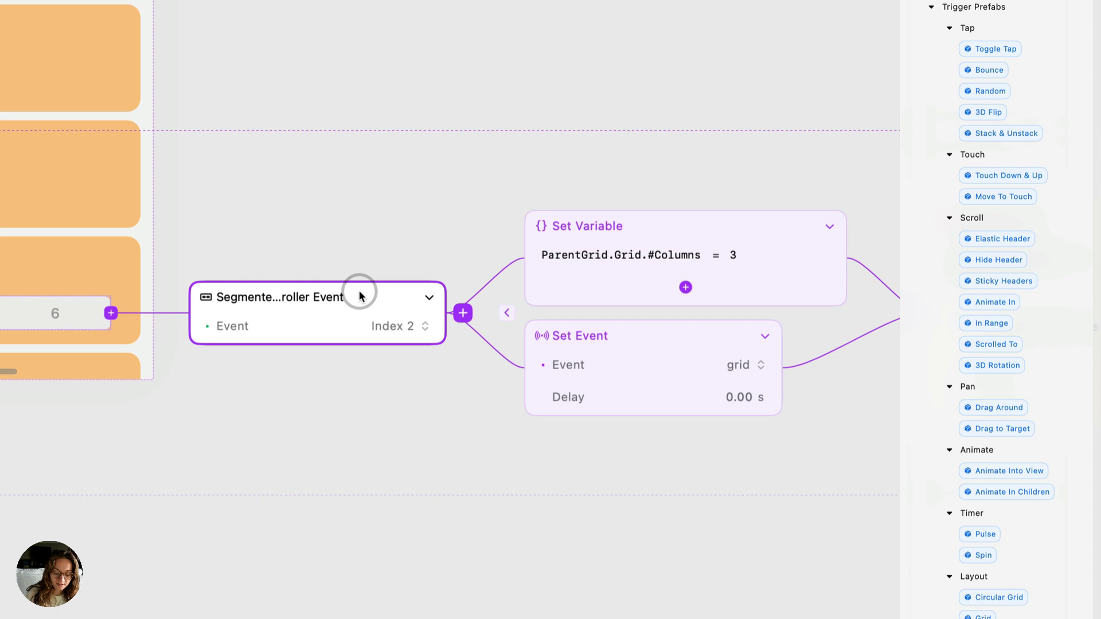
key("super+d")
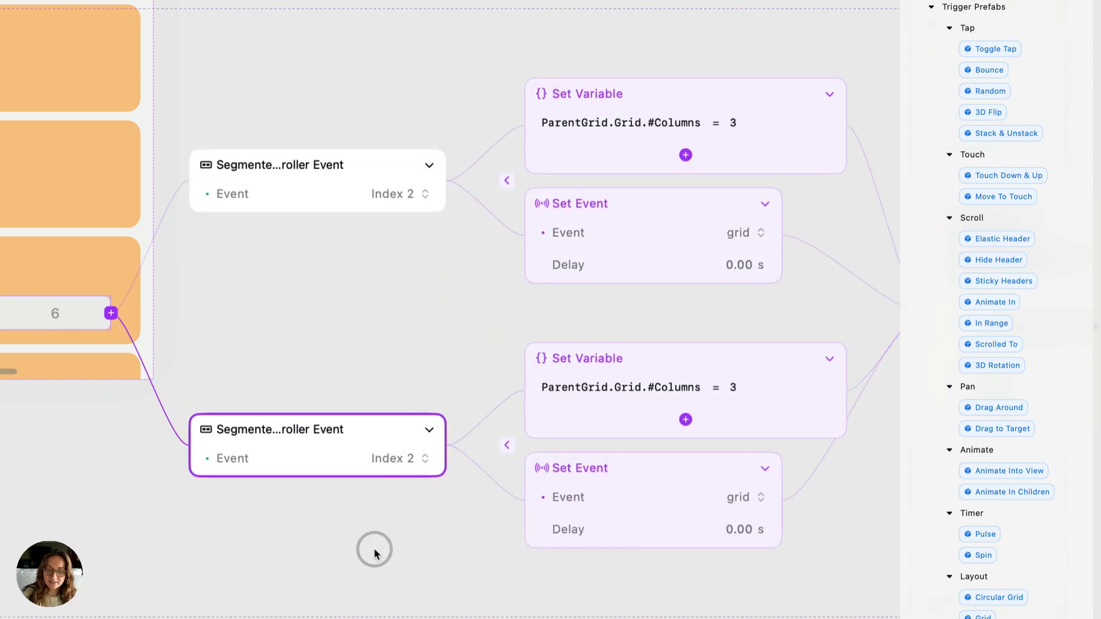
left_click(398, 198)
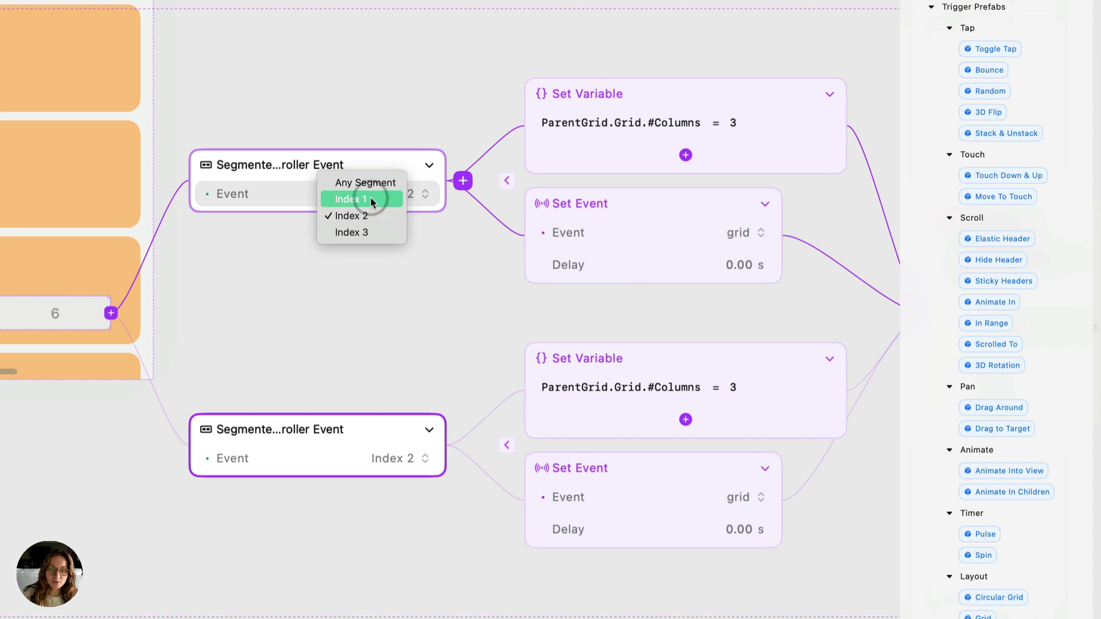
left_click(374, 199)
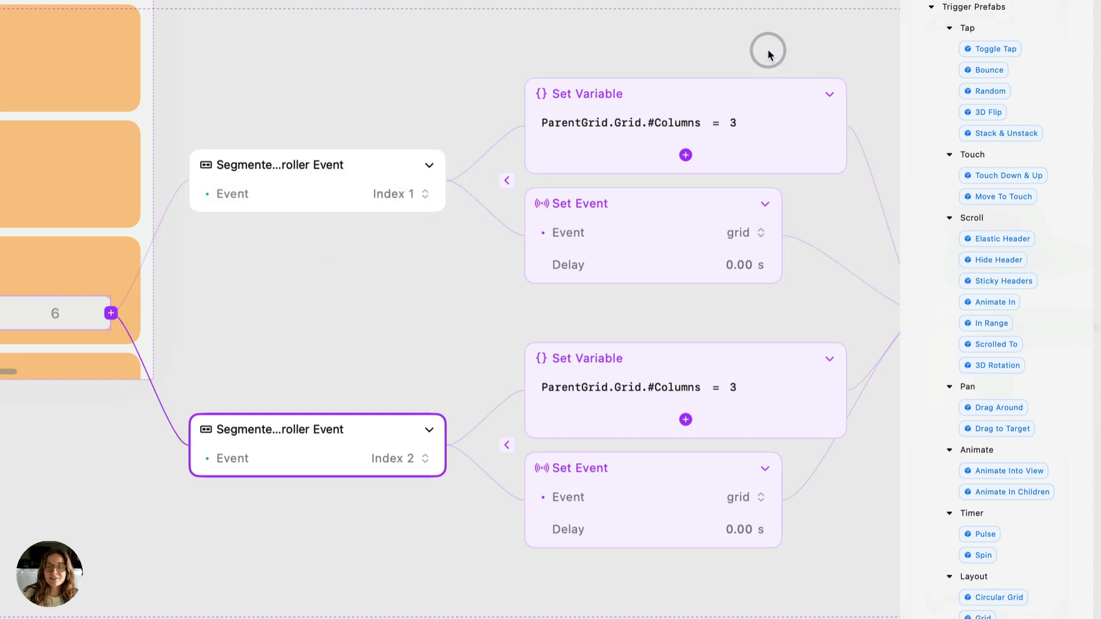
Step: Set the Columns value in the Index 1 trigger's Set Variable action to 1
left_click(736, 124)
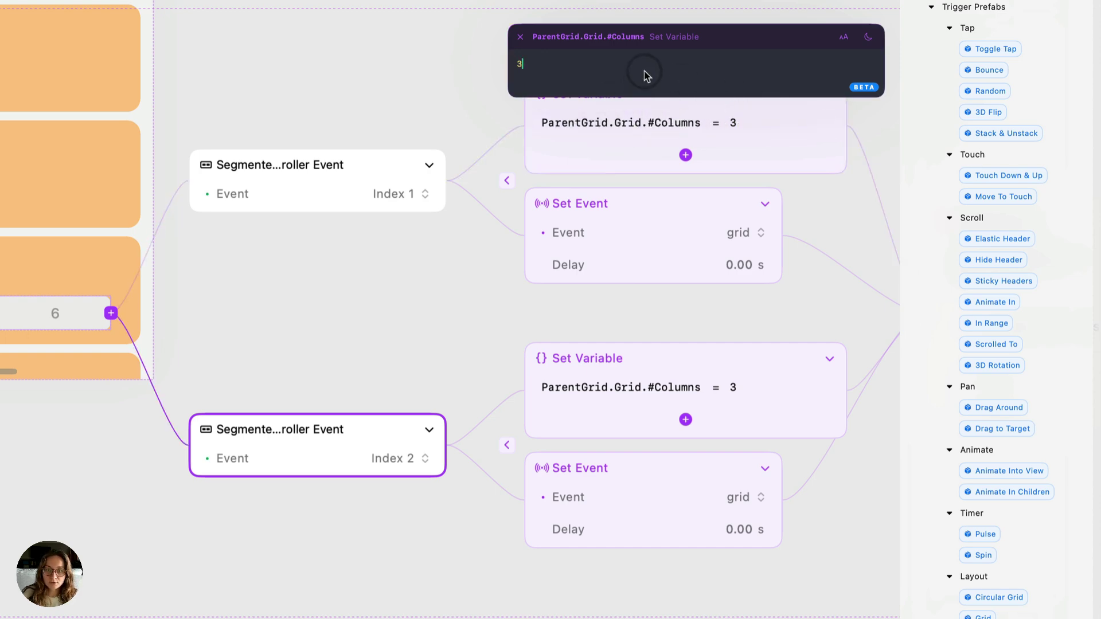
key("BackSpace")
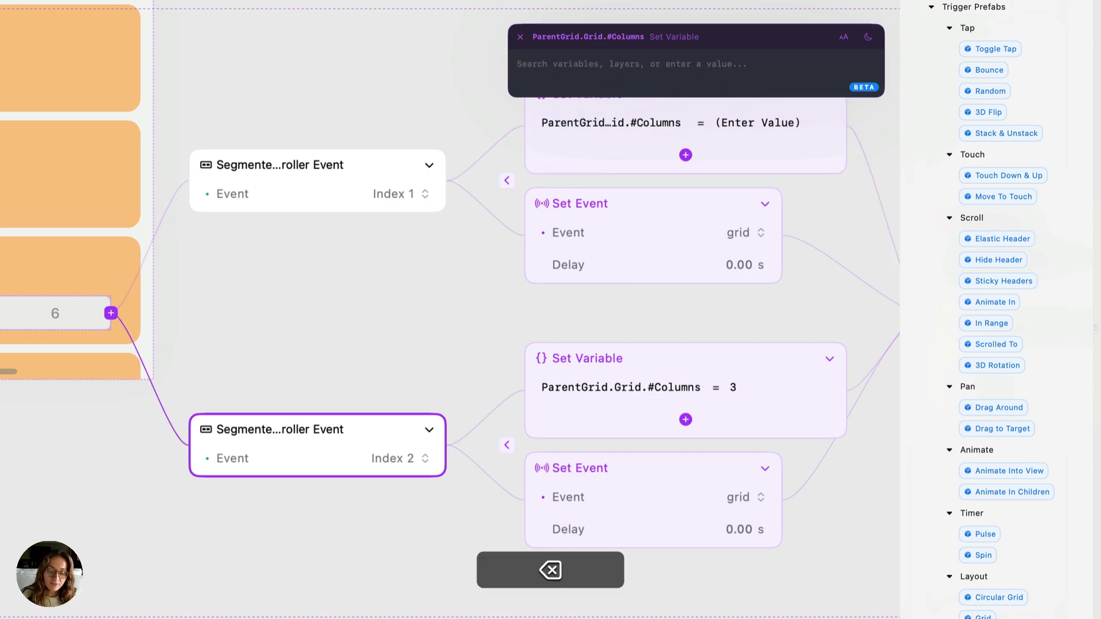
type("1")
key("Return")
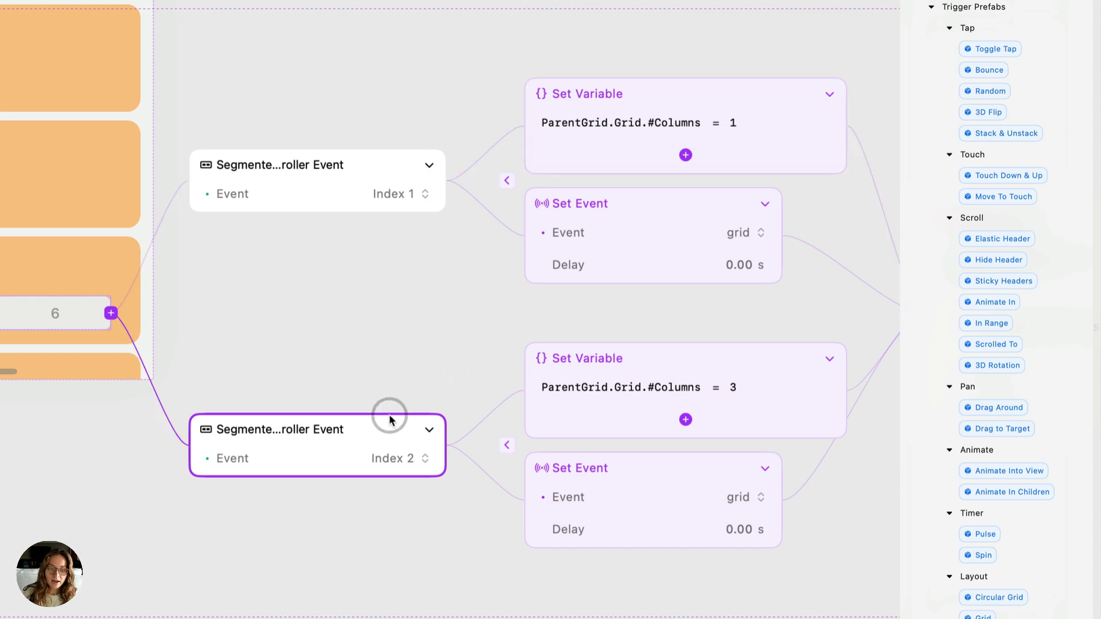
Step: Duplicate the Index 2 trigger with its actions and set the new trigger's event to Index 3
key("super+d")
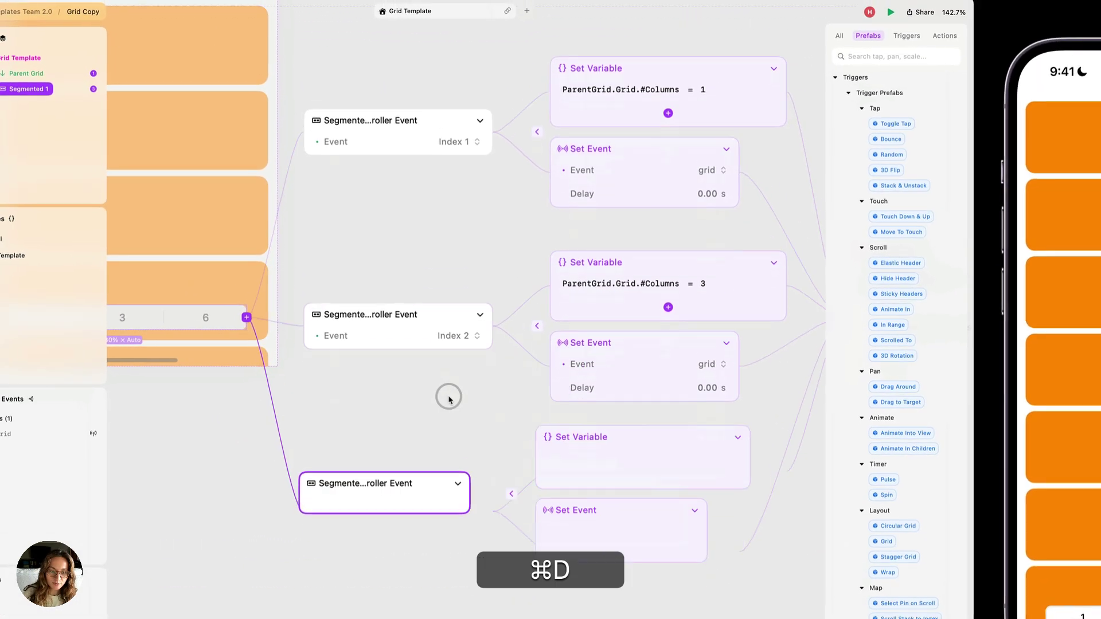
left_click(455, 522)
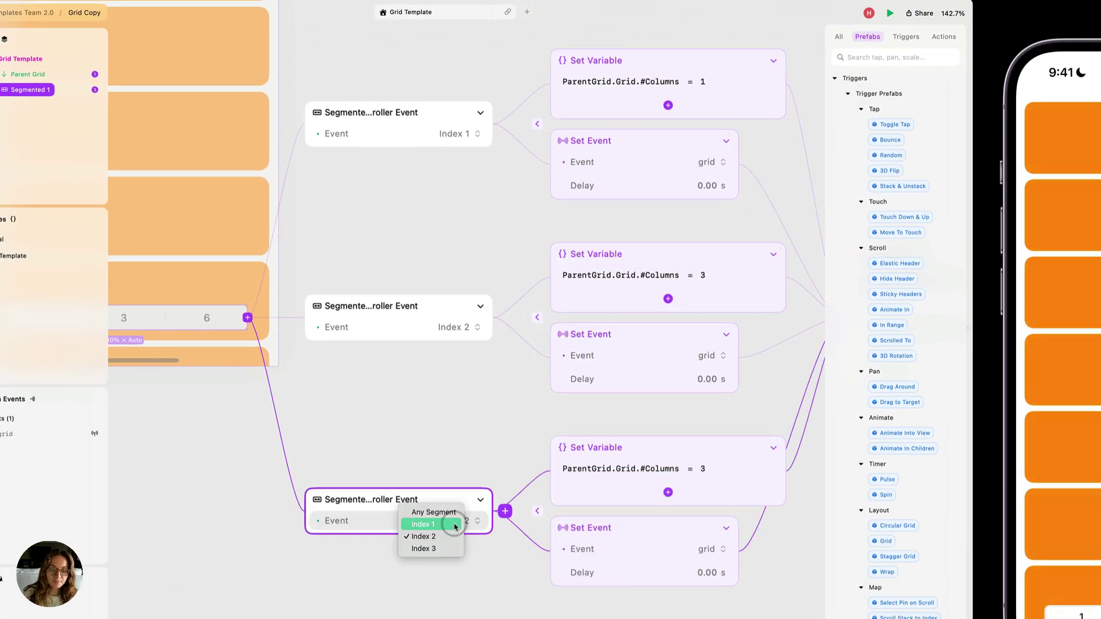
left_click(440, 548)
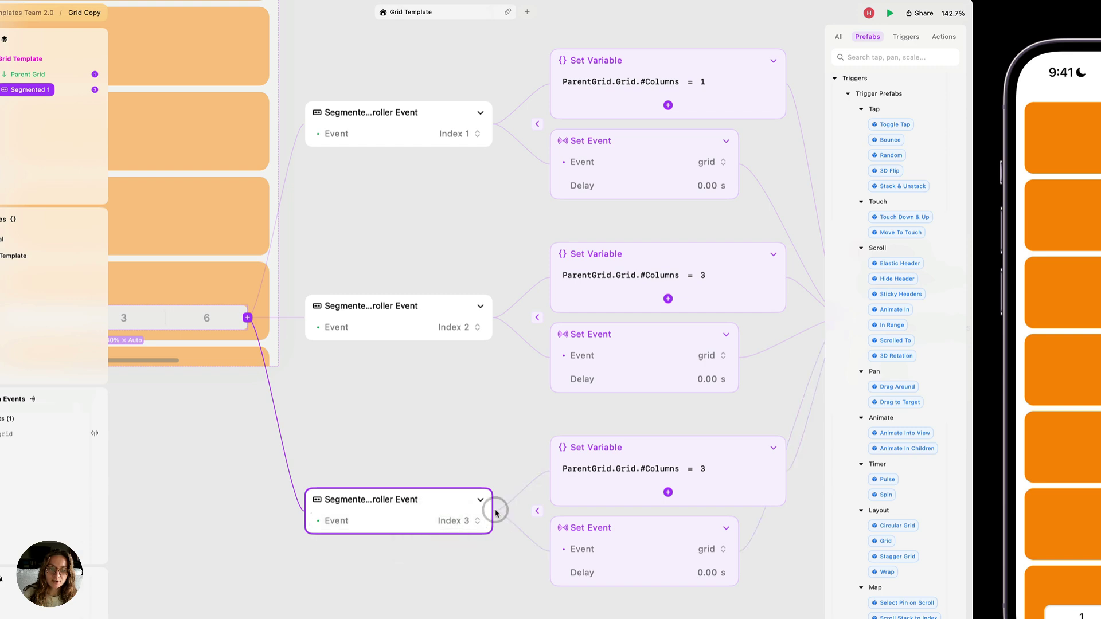
Step: Set the Columns value in the Index 3 trigger's Set Variable action to 6
left_click(706, 472)
left_click(704, 470)
key("BackSpace")
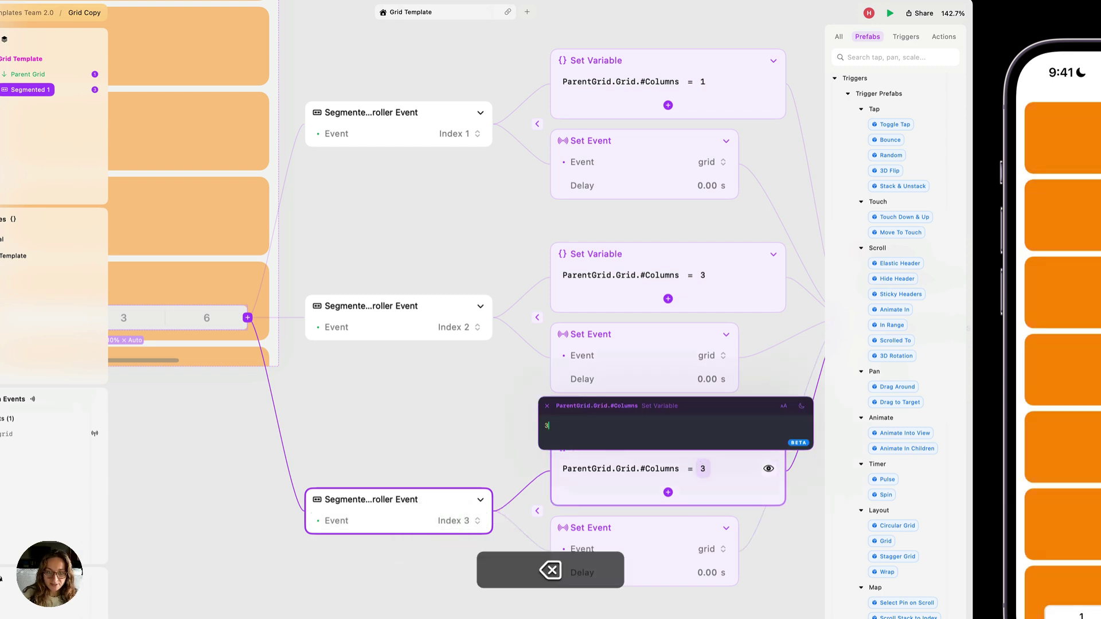
type("6")
key("Return")
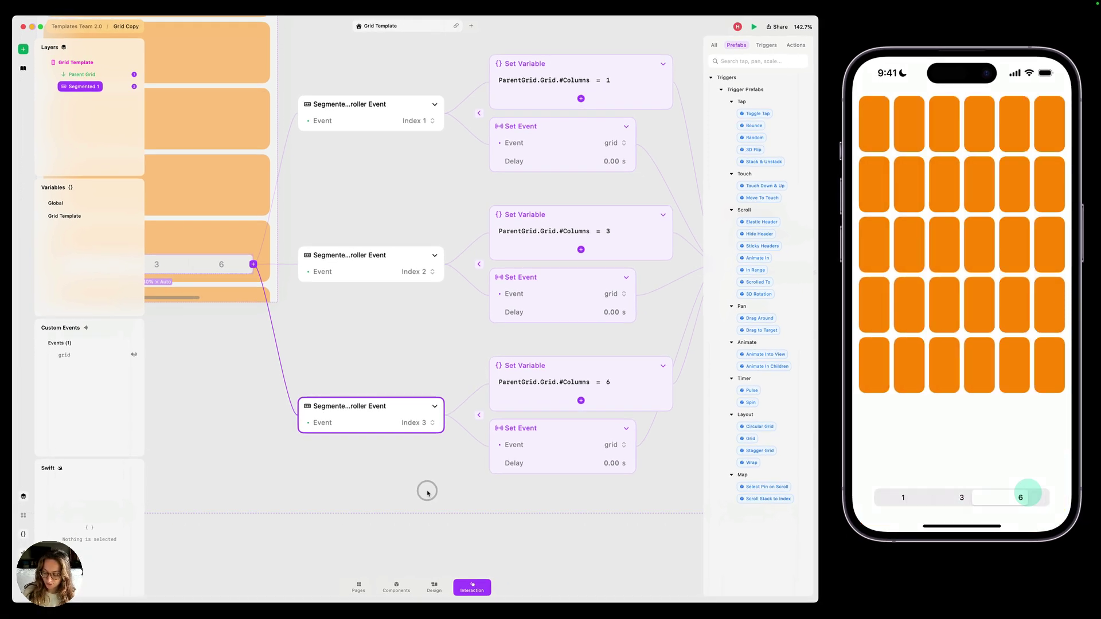
Step: Add an Animate action to the custom grid event on the Parent Grid layer
scroll(394, 492, "down", 5)
scroll(394, 492, "down", 1)
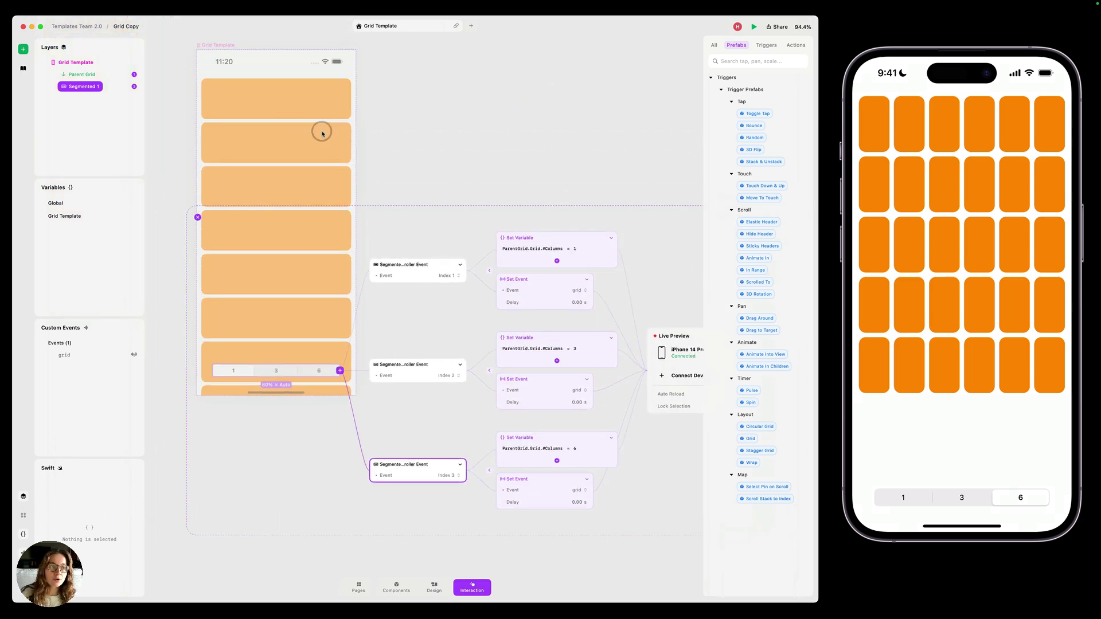
left_click(82, 75)
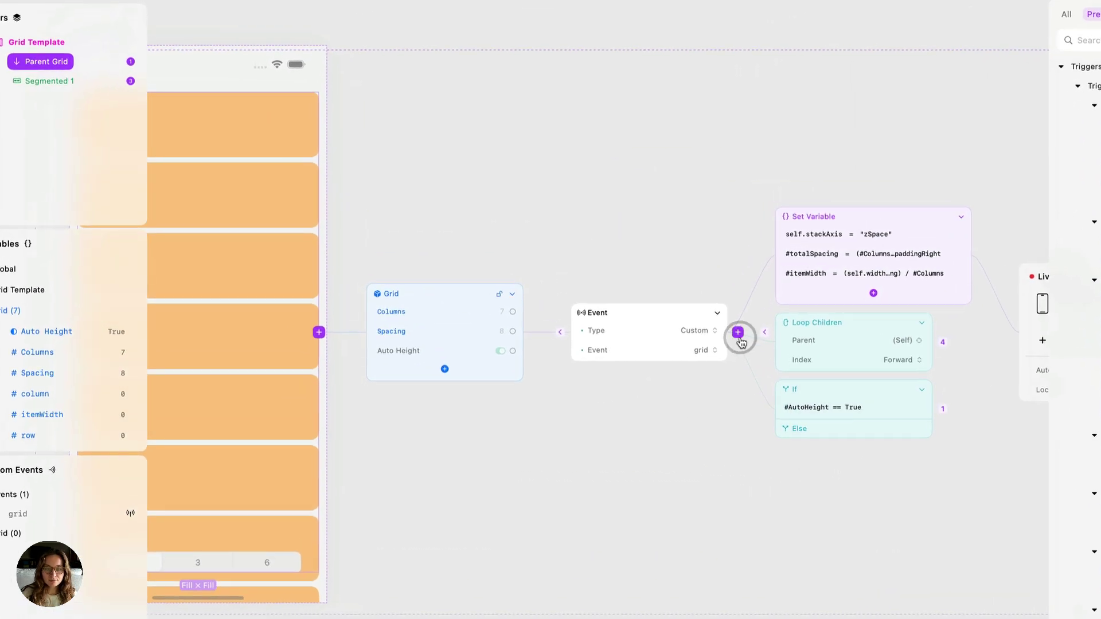
left_click(738, 332)
type("an")
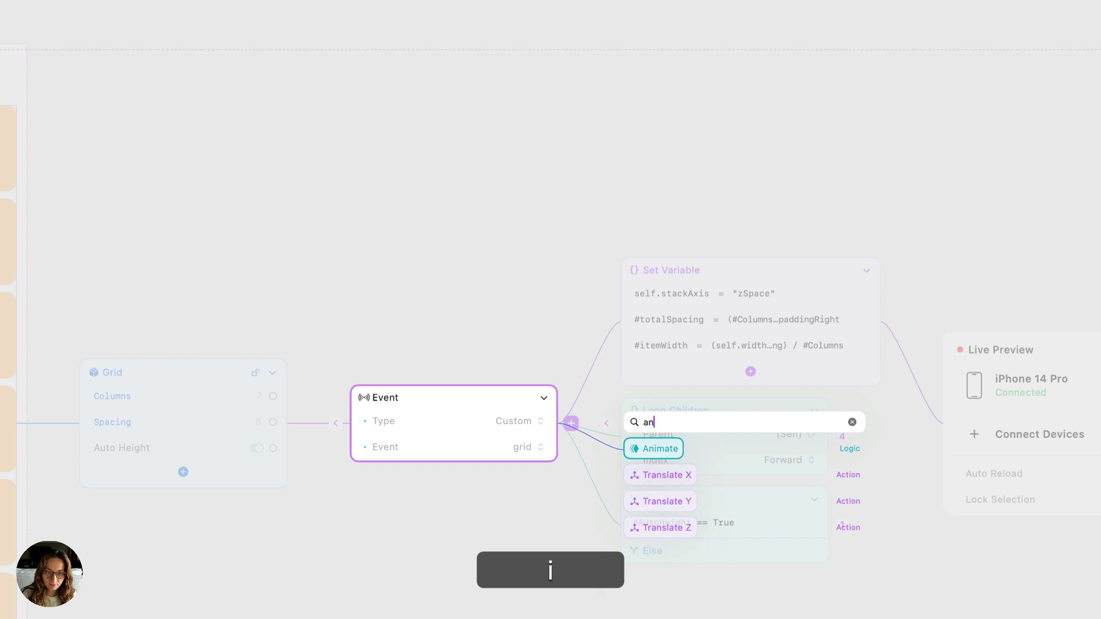
key("Return")
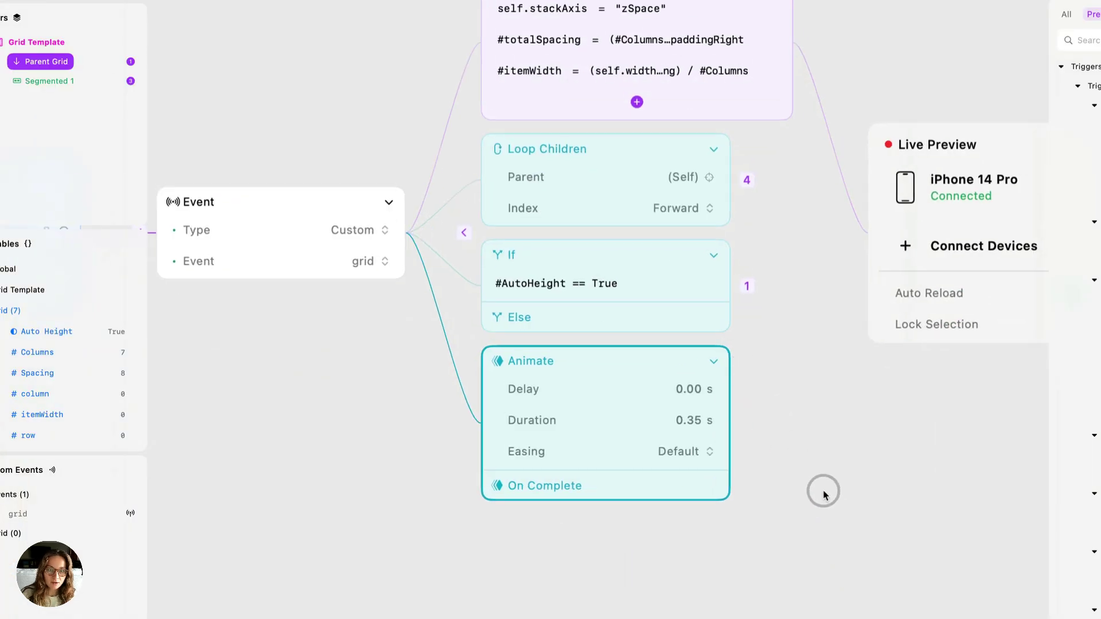
Step: Move the grid event's Set Variable, Loop Children and If actions so they run inside the Animate action
scroll(823, 495, "down", 2)
left_click_drag(630, 23, 682, 332)
left_click_drag(654, 290, 691, 403)
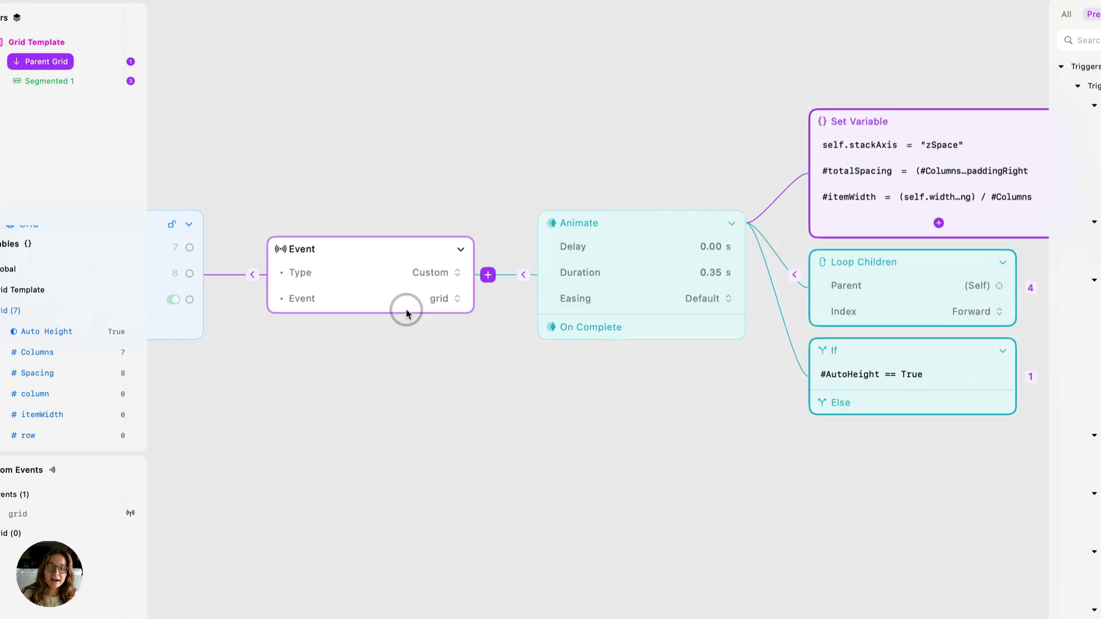
Step: Set the Animate action's easing to Spring with a spring intensity of 0.20
left_click(613, 239)
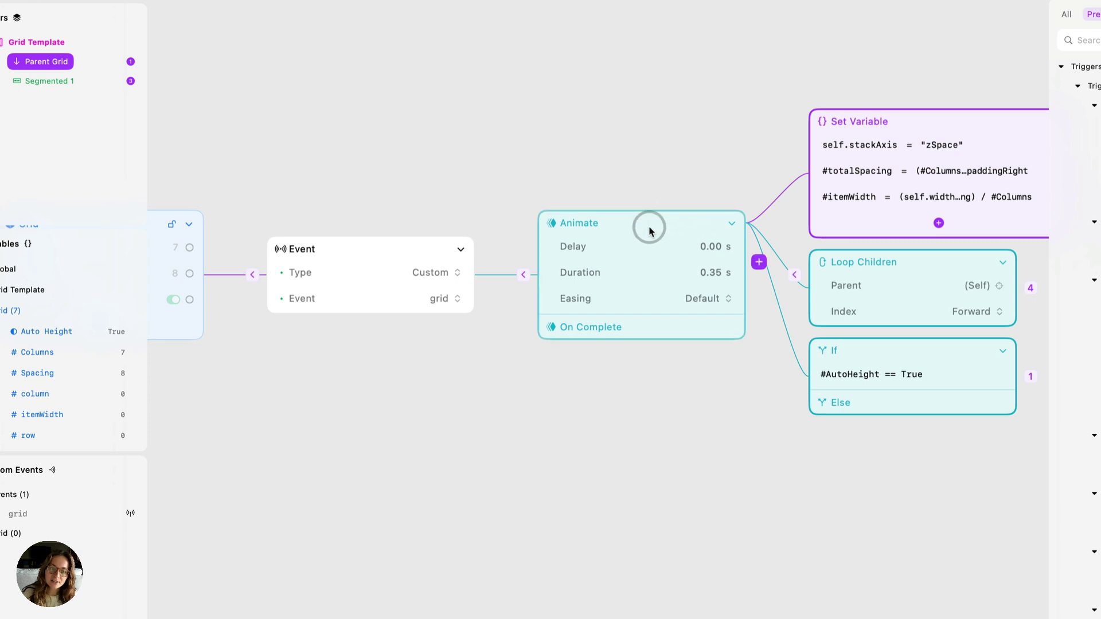
left_click(597, 298)
left_click(704, 301)
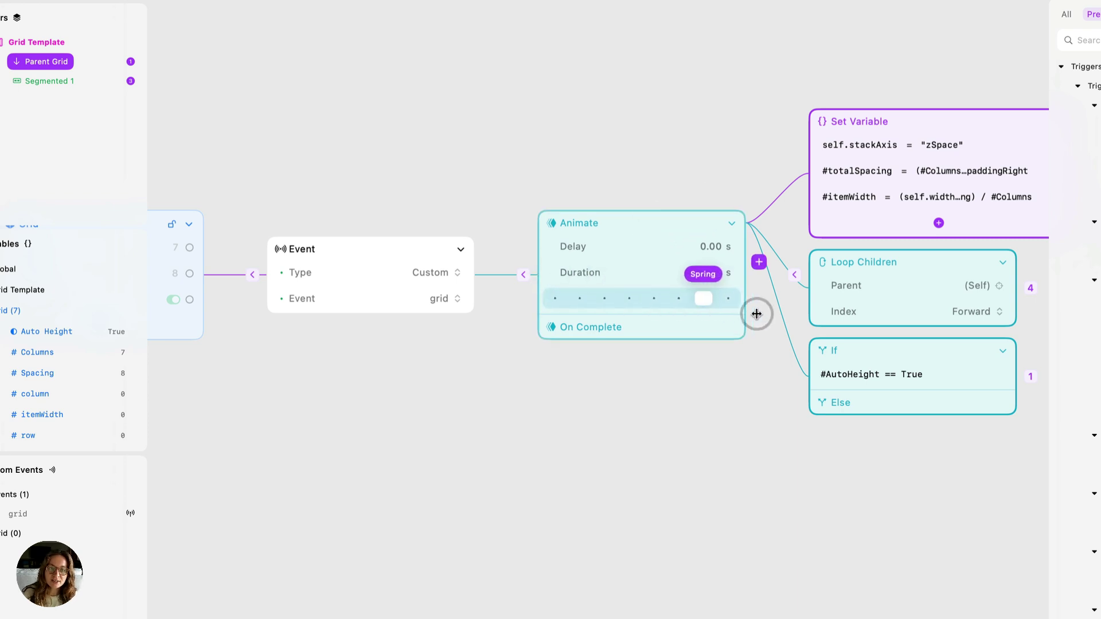
left_click_drag(669, 317, 621, 313)
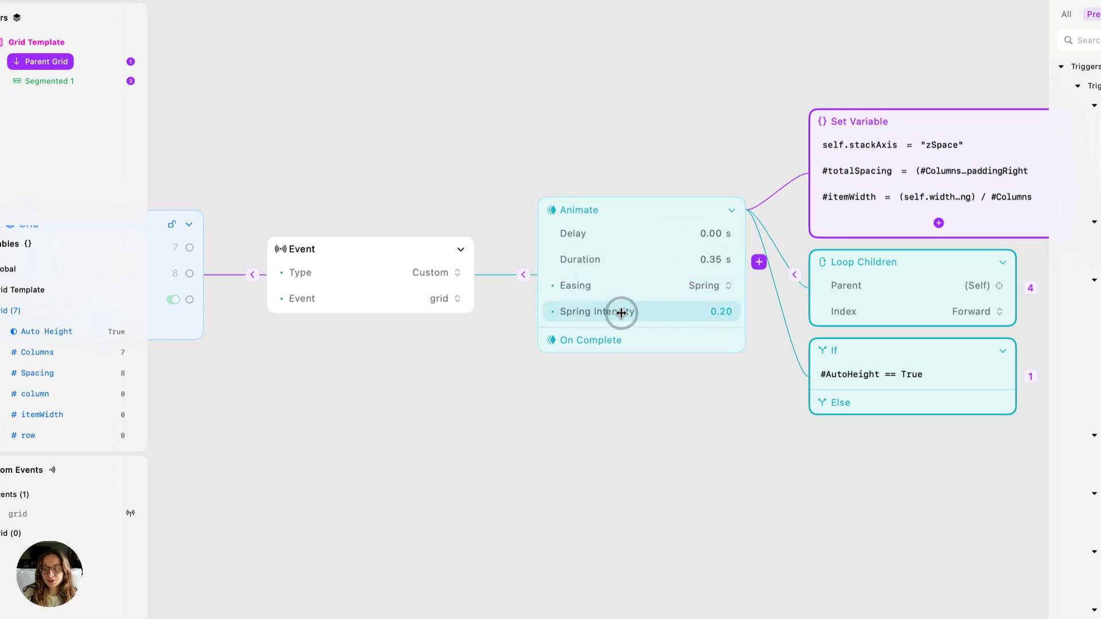